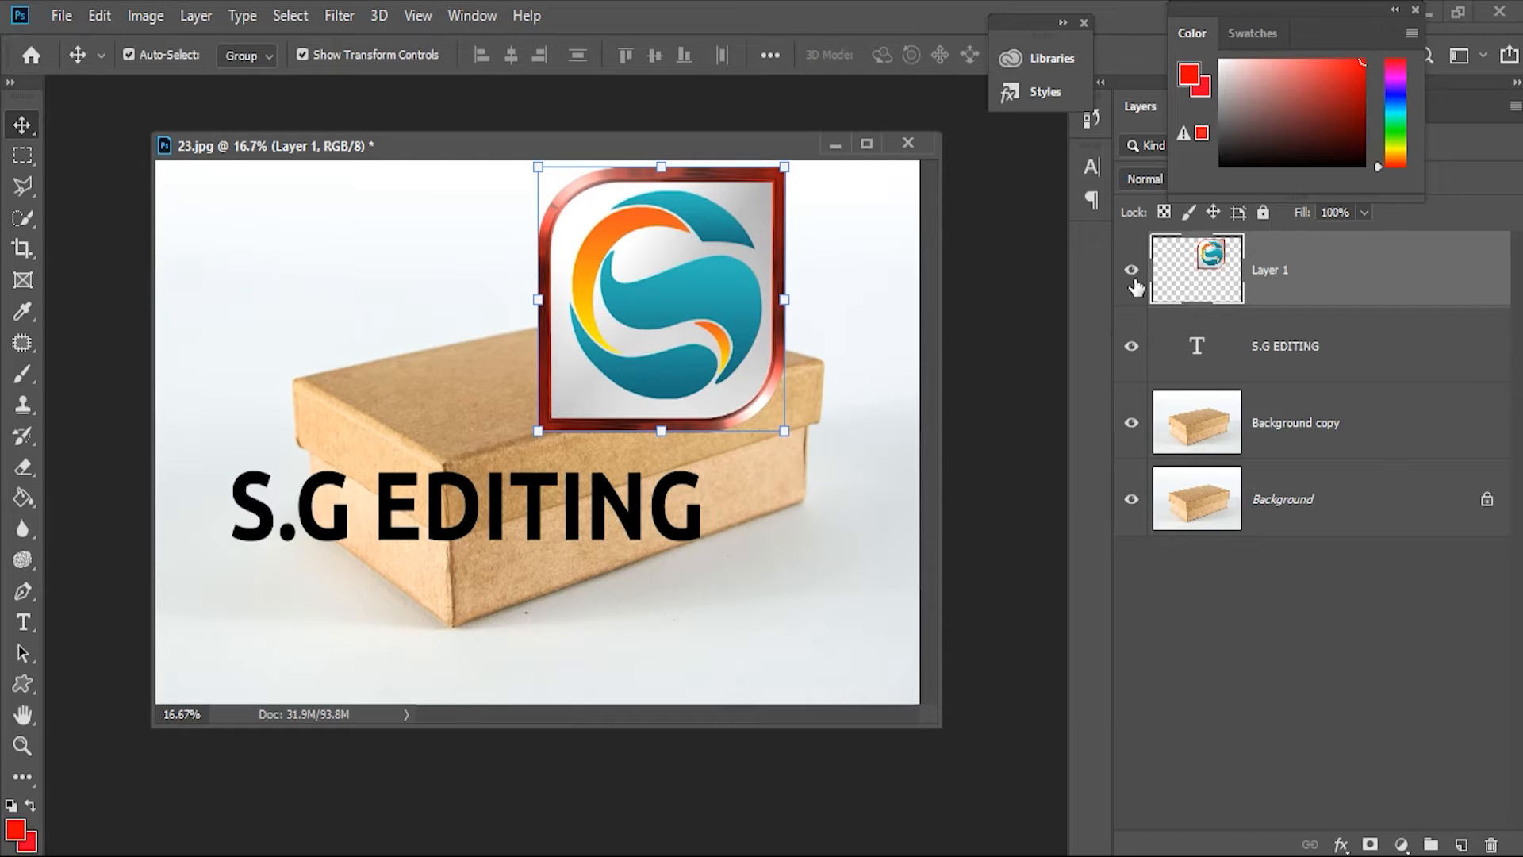
Step: Hide the logo layer and the S.G EDITING text layer, and add an empty layer above Background copy
click(1131, 270)
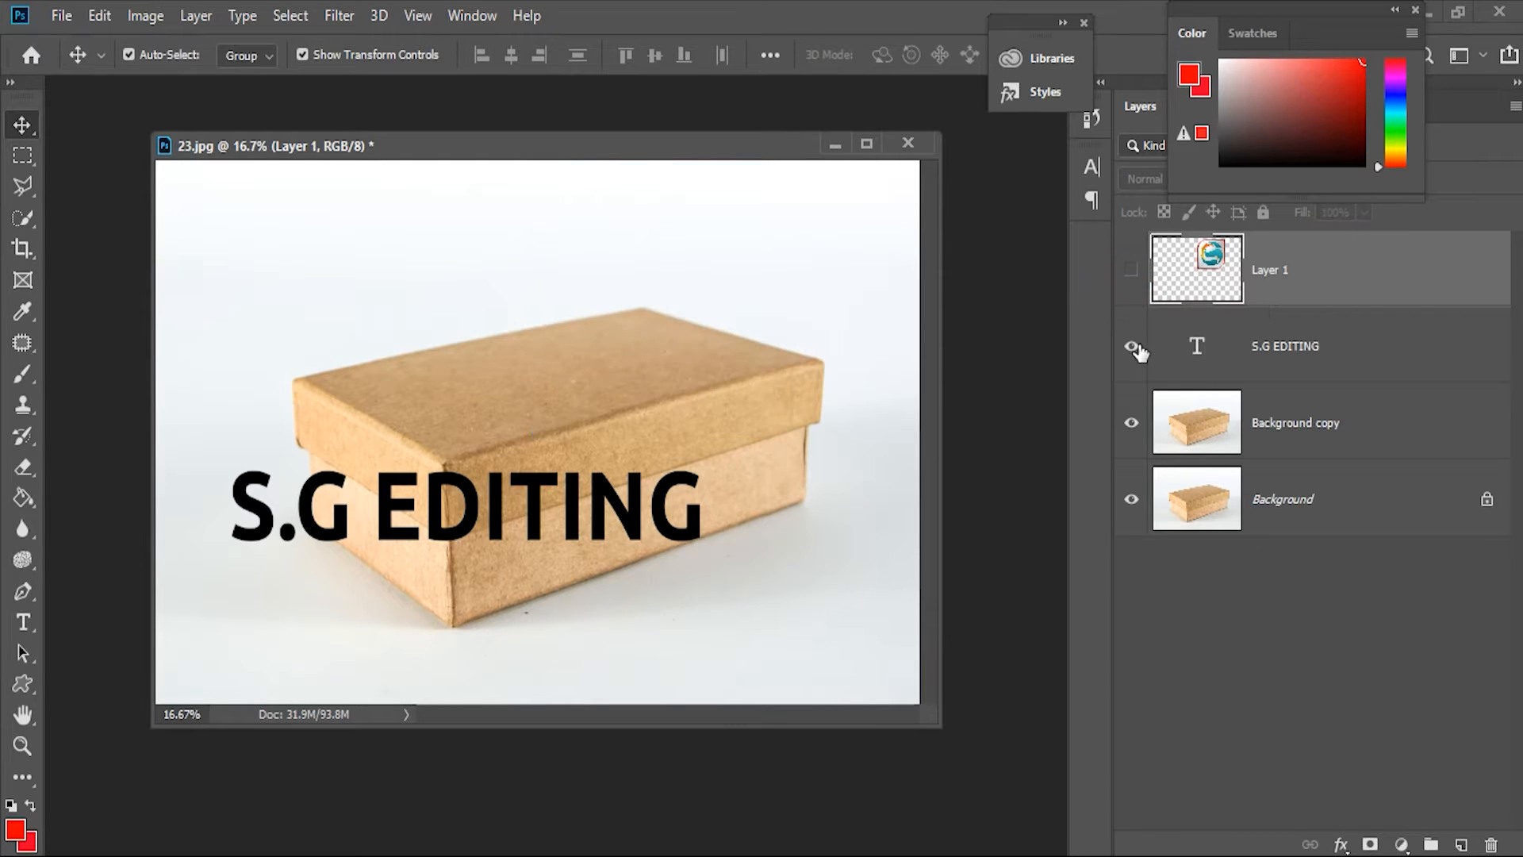
click(1132, 346)
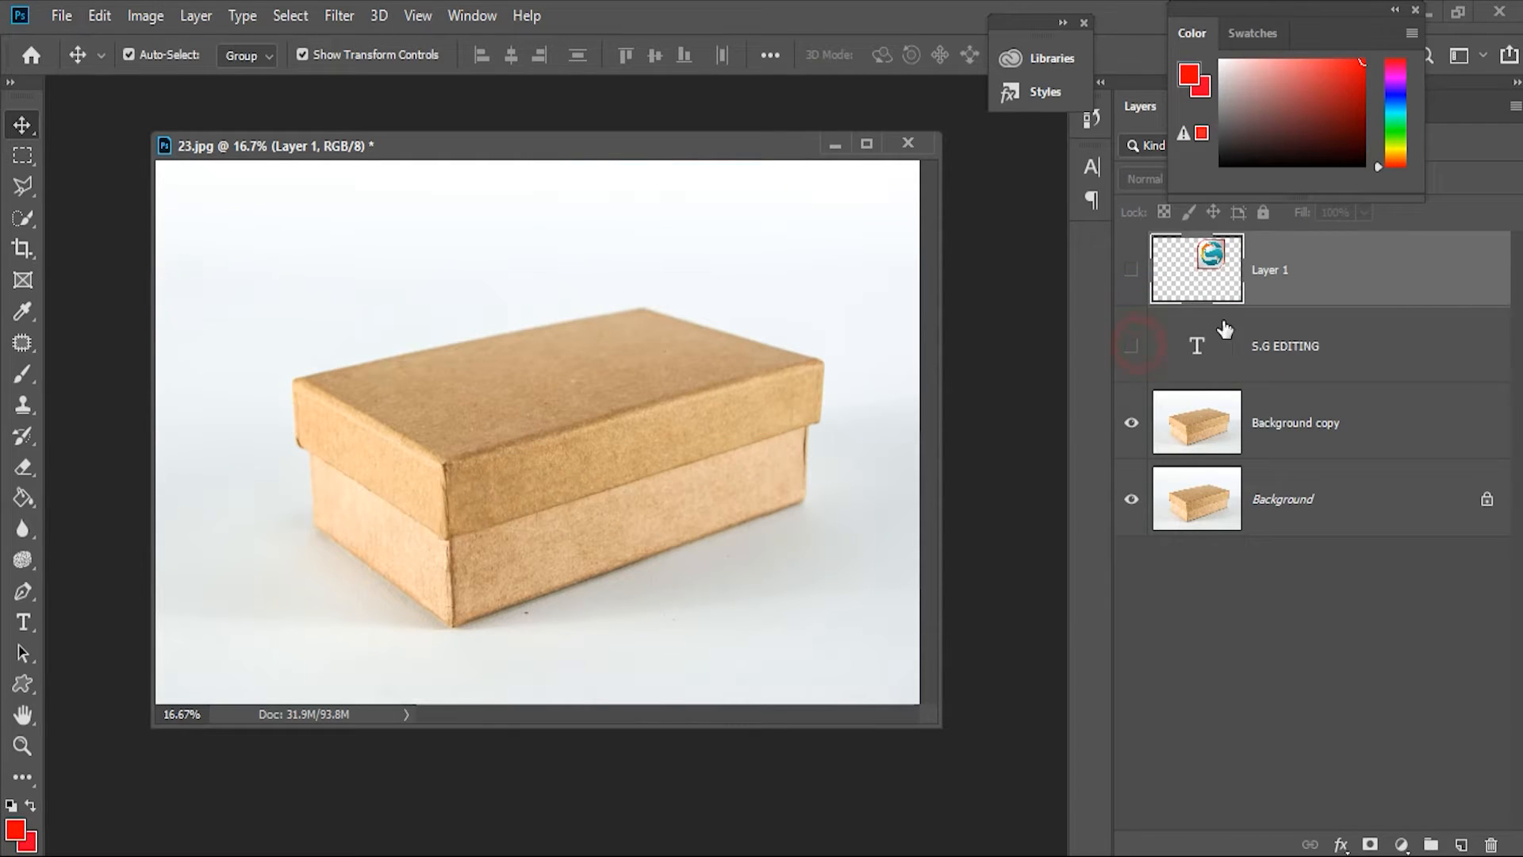
click(1360, 438)
click(1466, 844)
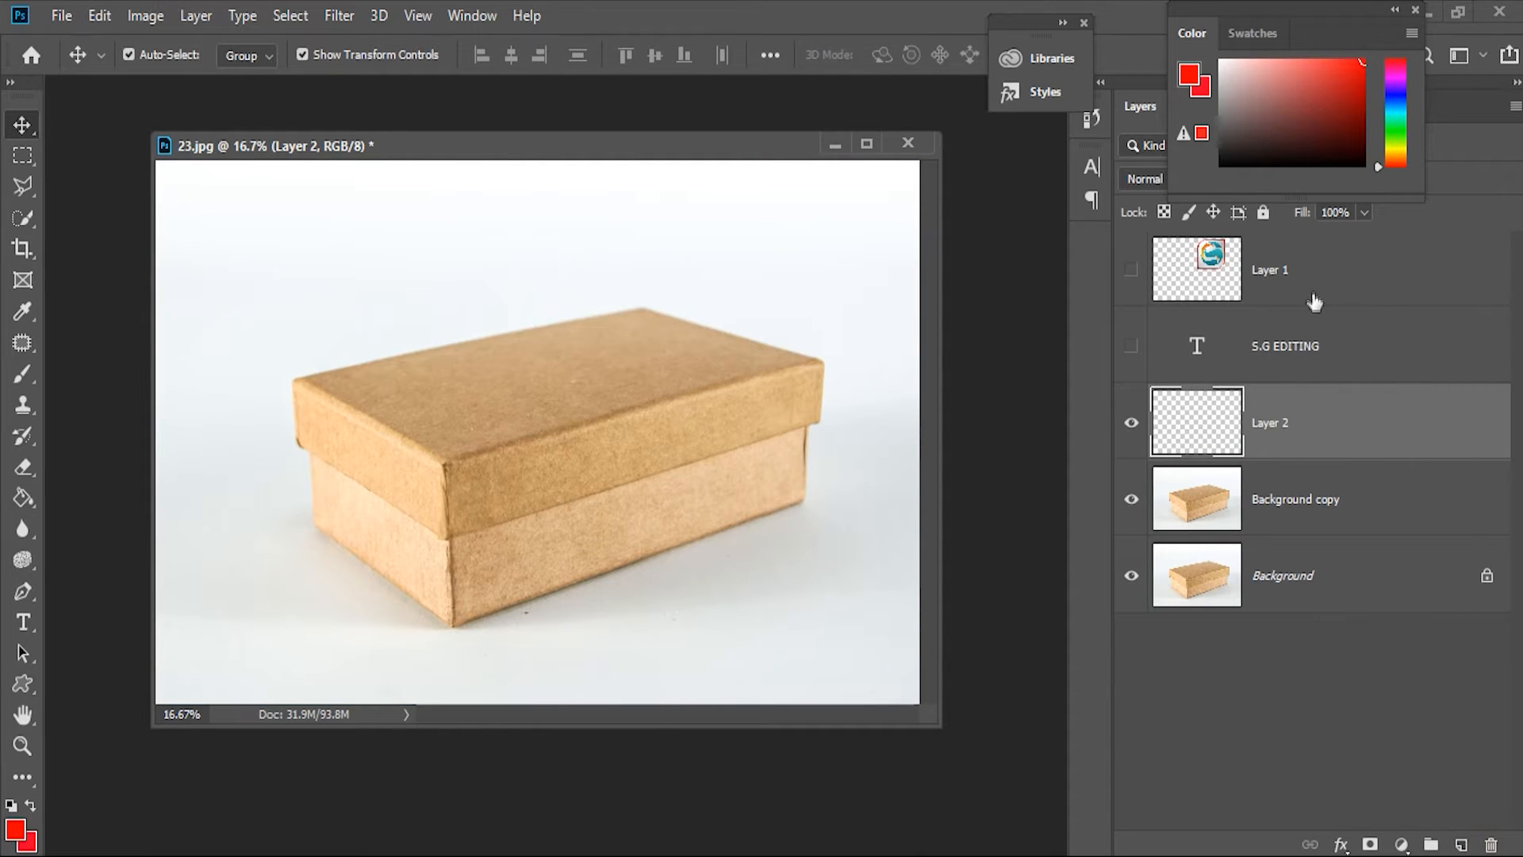
key(alt+bracketleft)
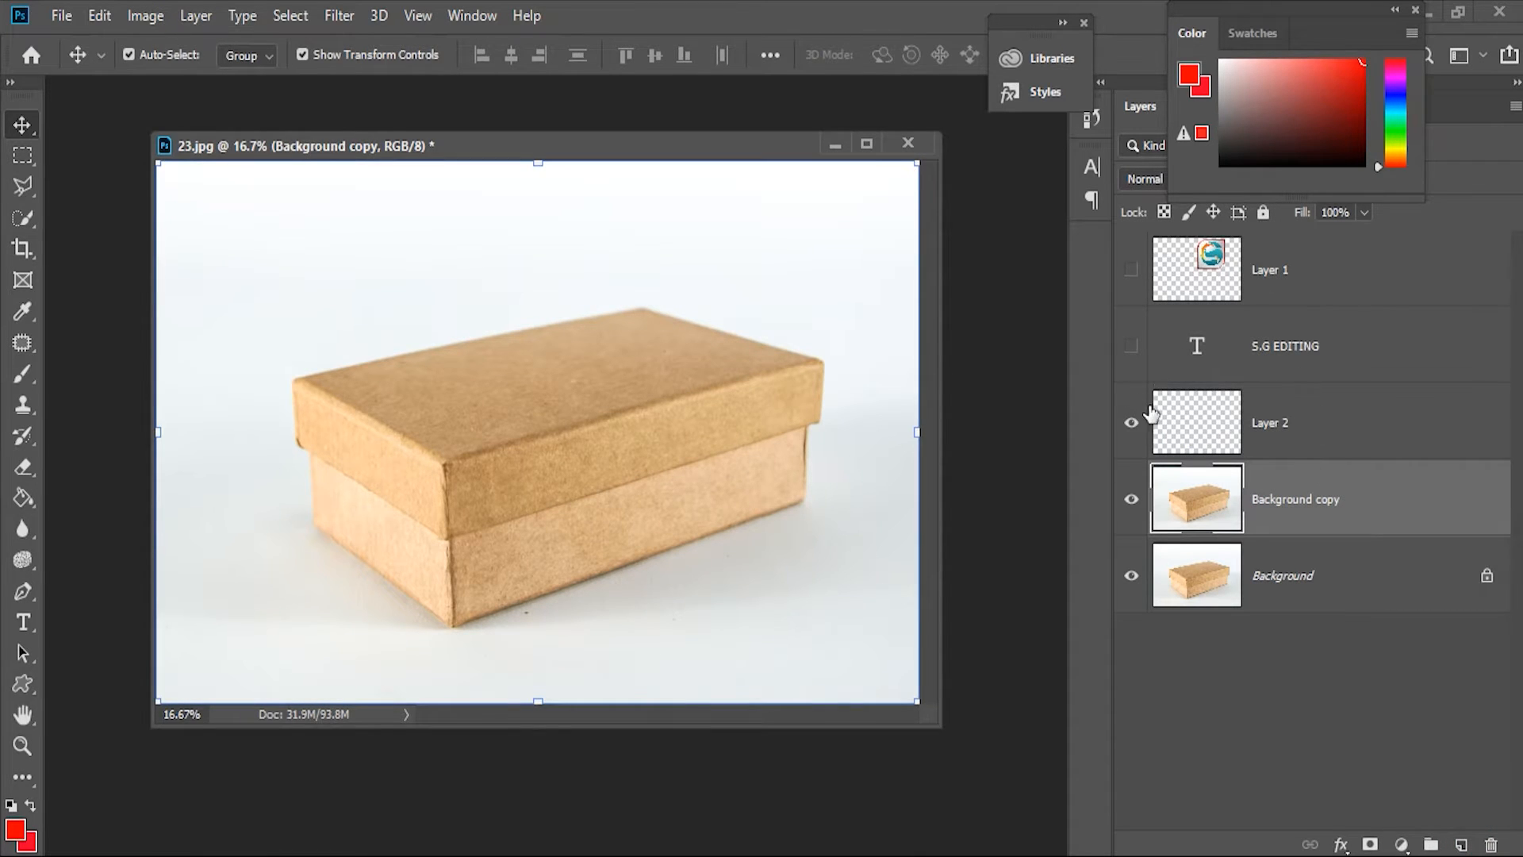
Step: Show the S.G EDITING text layer, copy its whole content to the clipboard, and hide it again
click(1129, 345)
click(1362, 350)
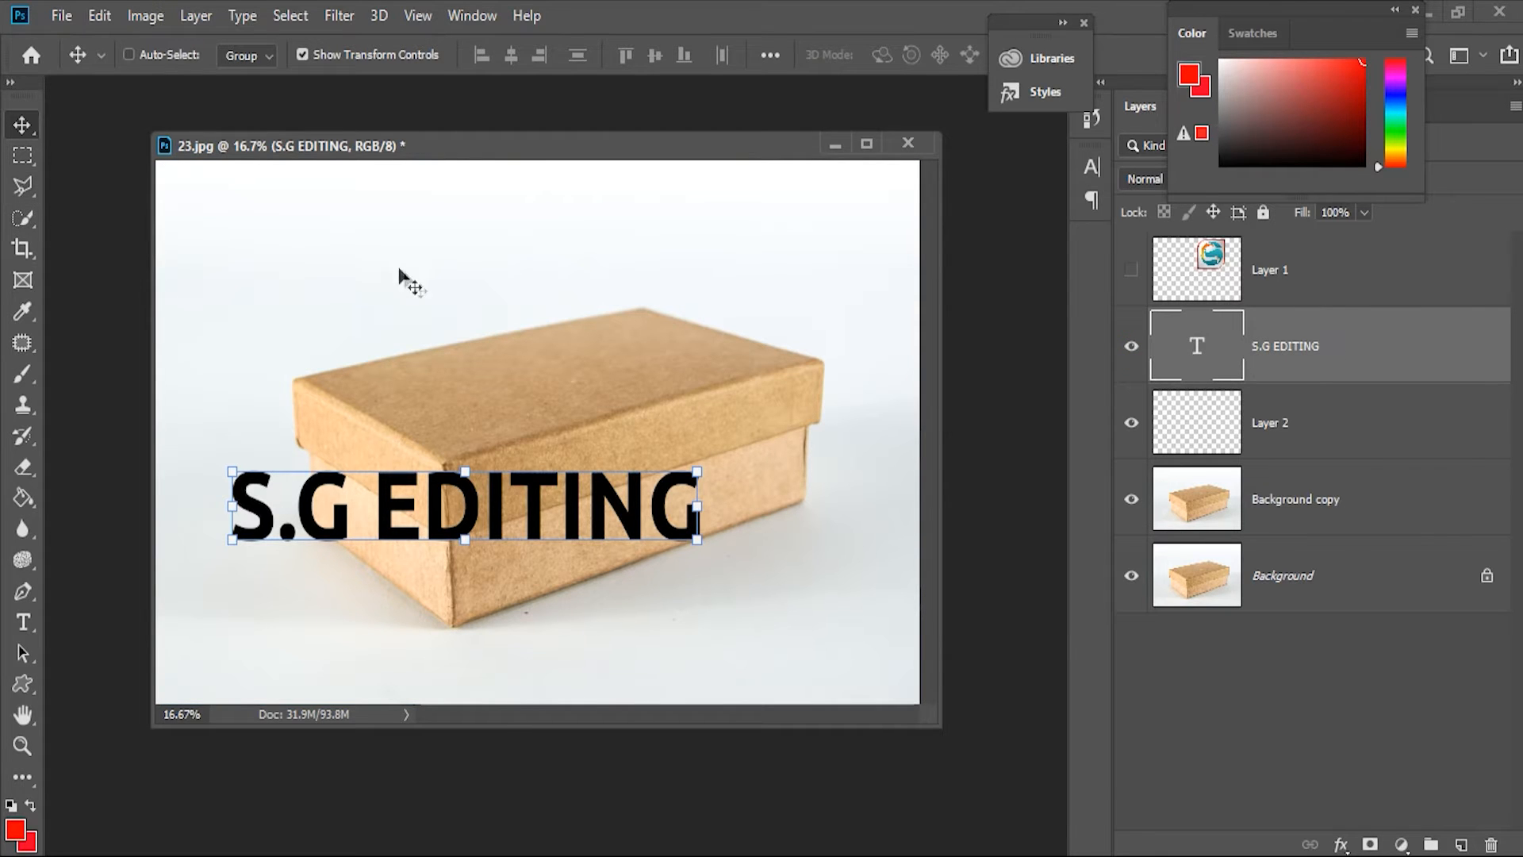
key(ctrl+a)
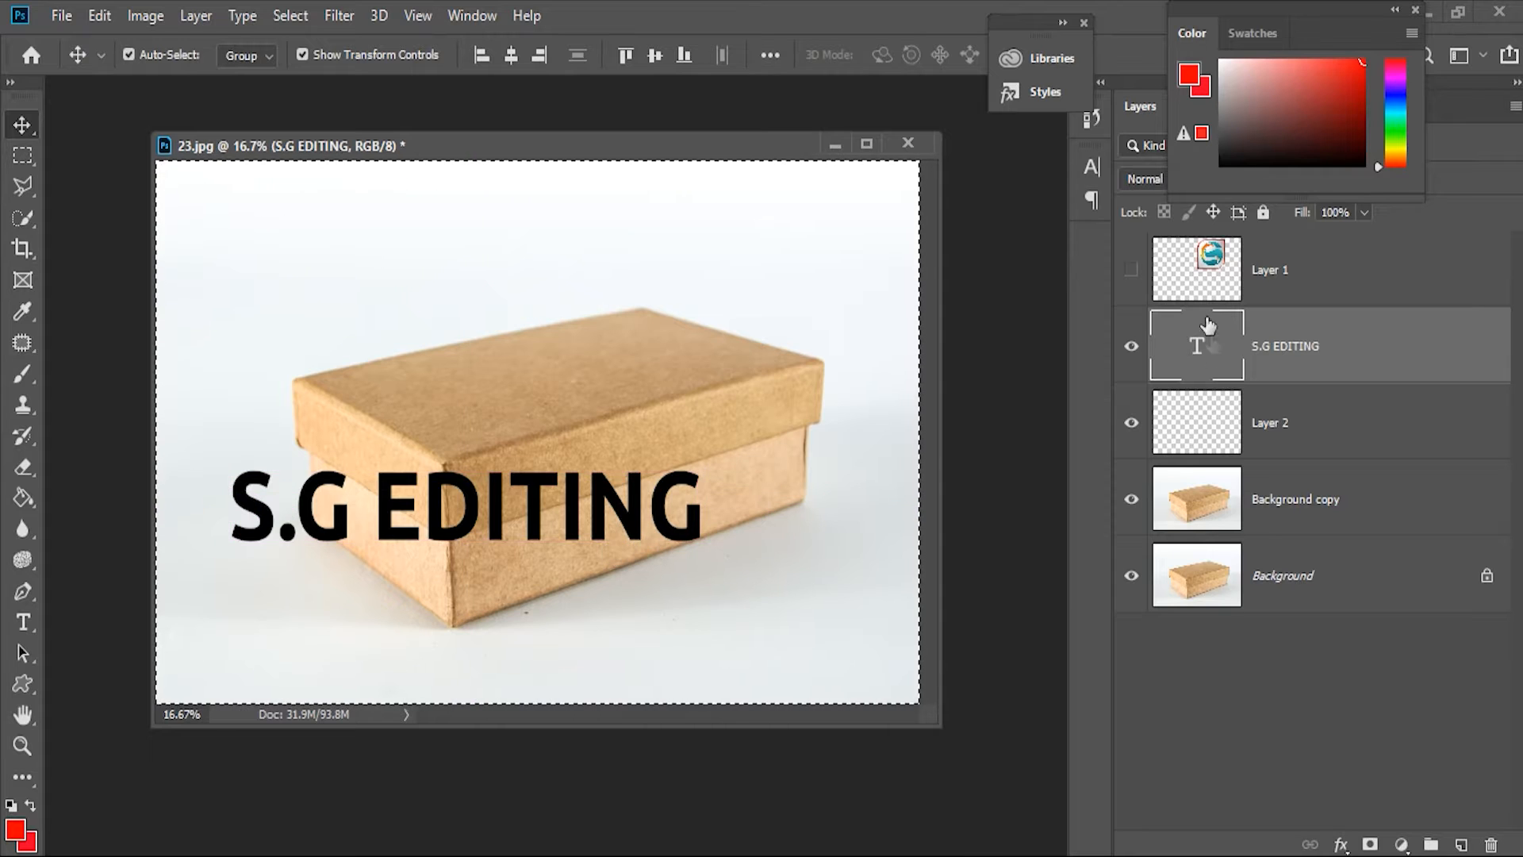
click(1130, 346)
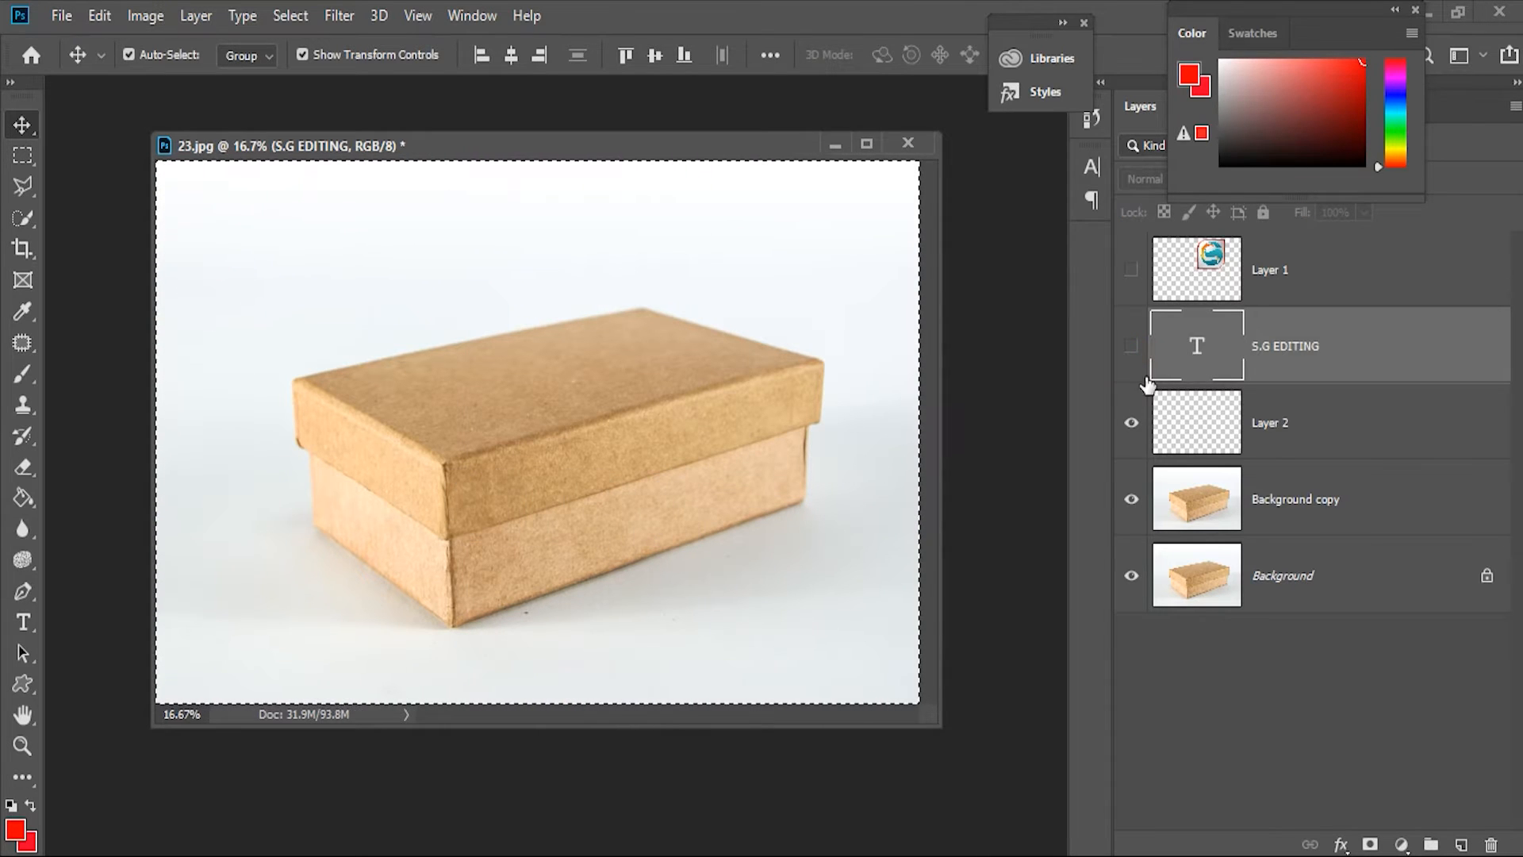
Step: On Background copy, create a Vanishing Point plane over the long side of the box's lower part, matching its four corners
click(1294, 502)
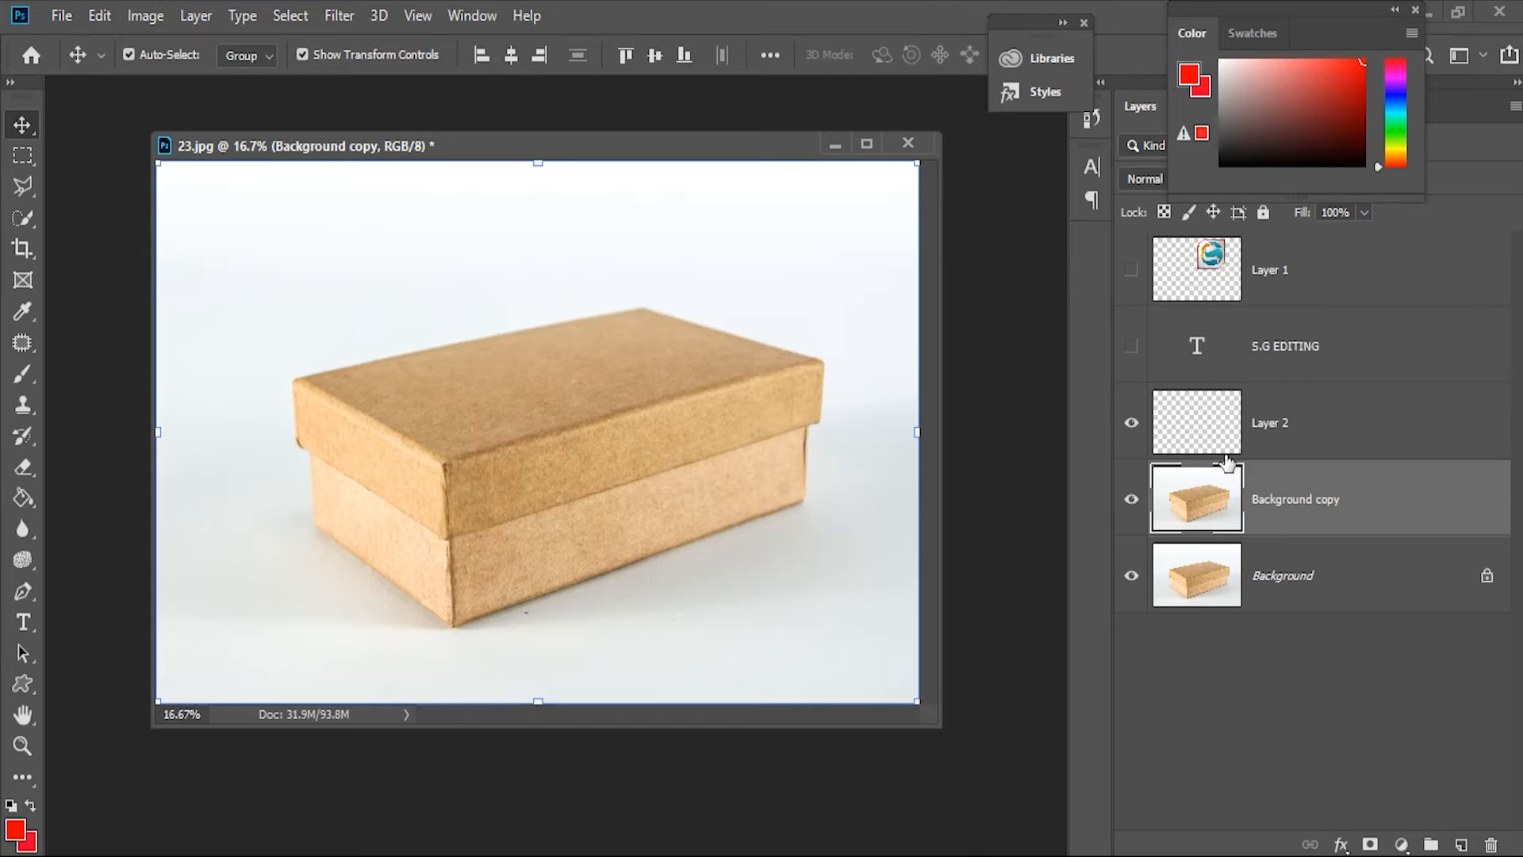
click(341, 17)
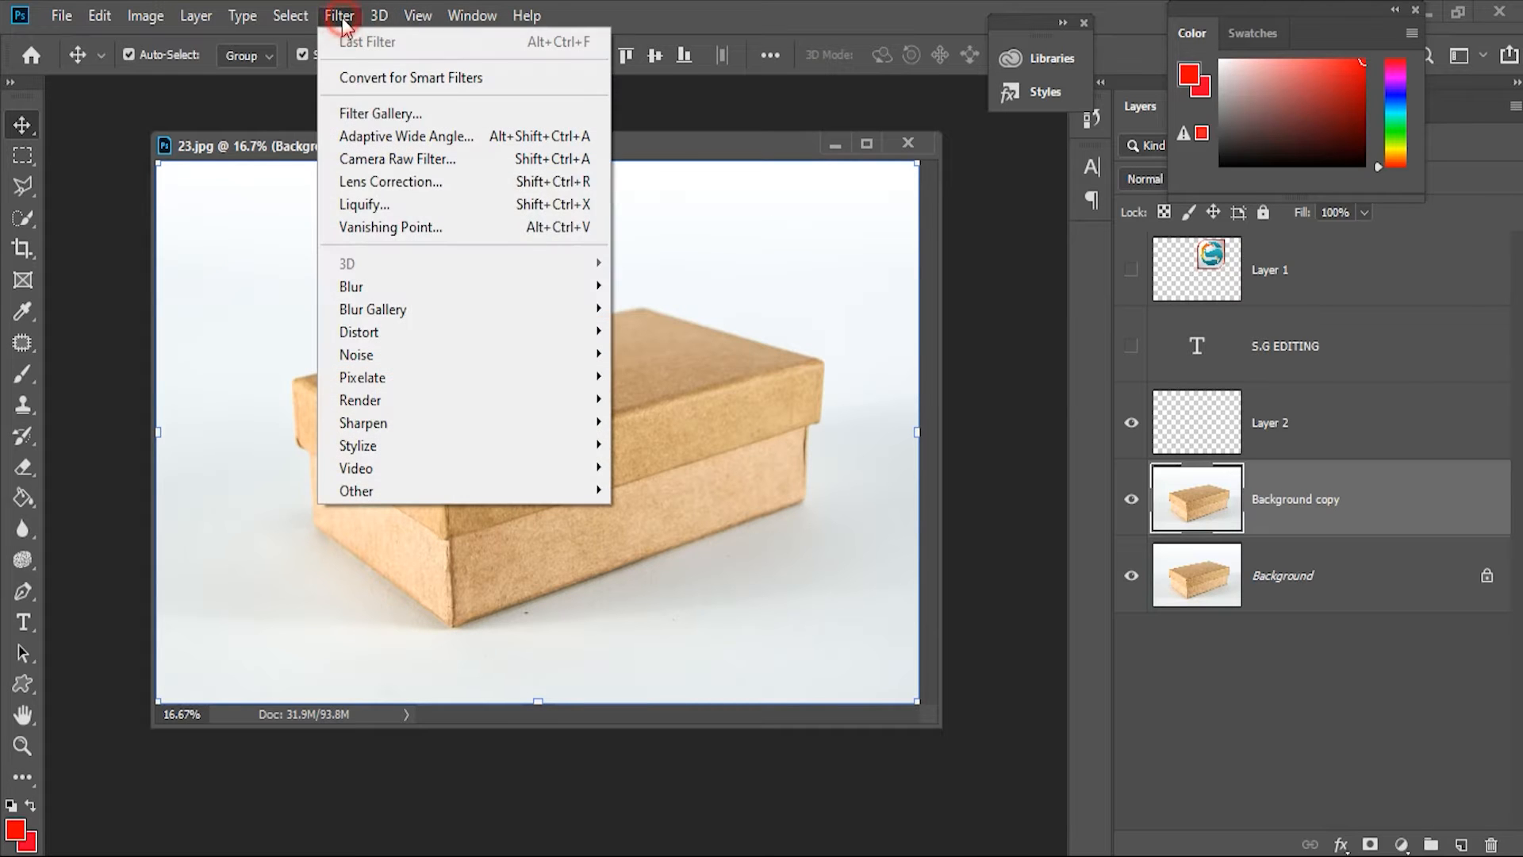
click(402, 227)
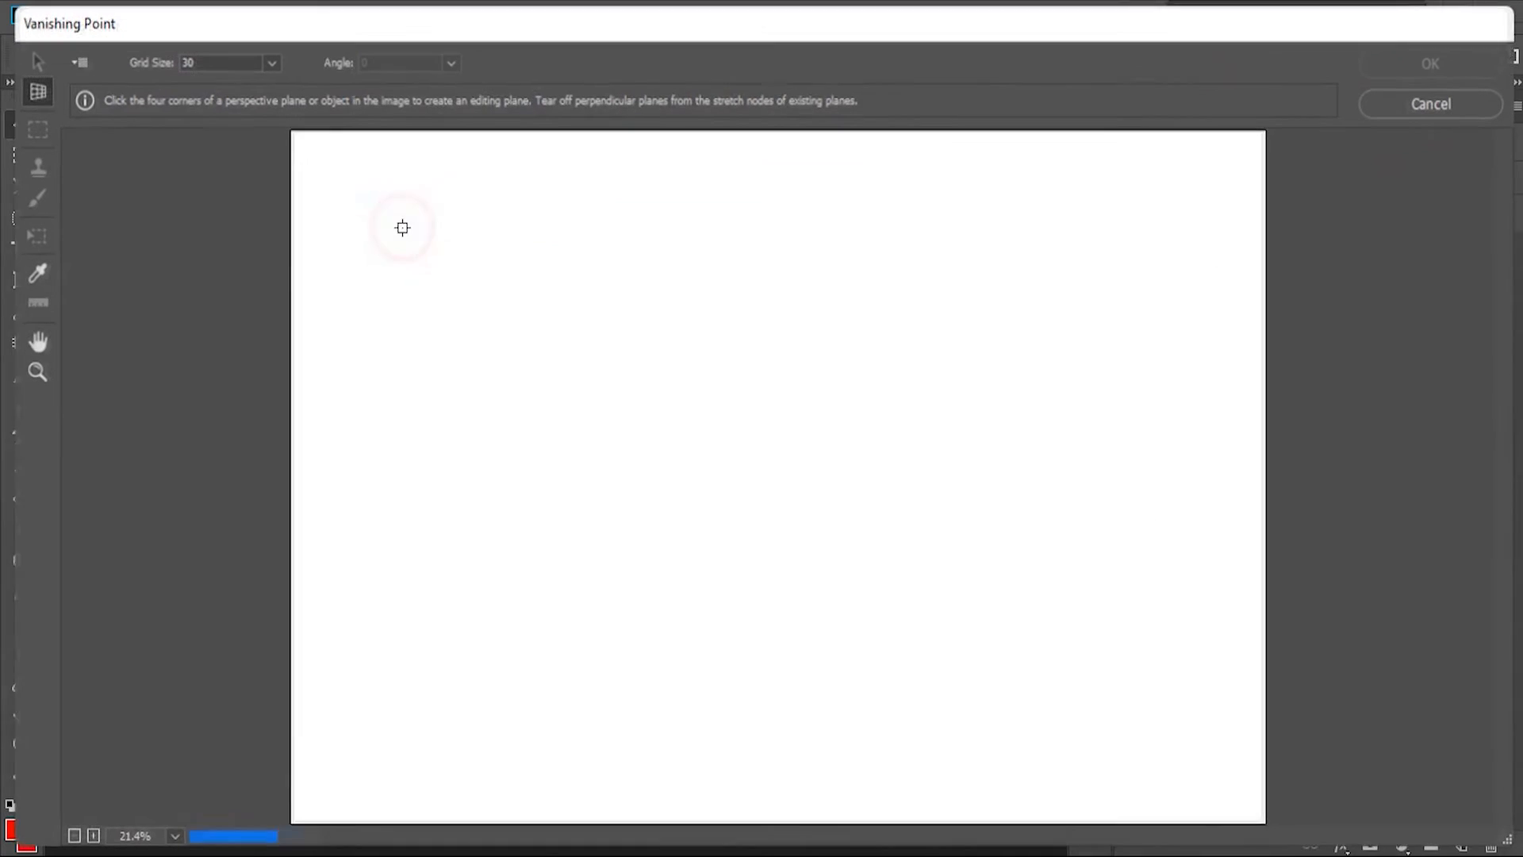
click(37, 87)
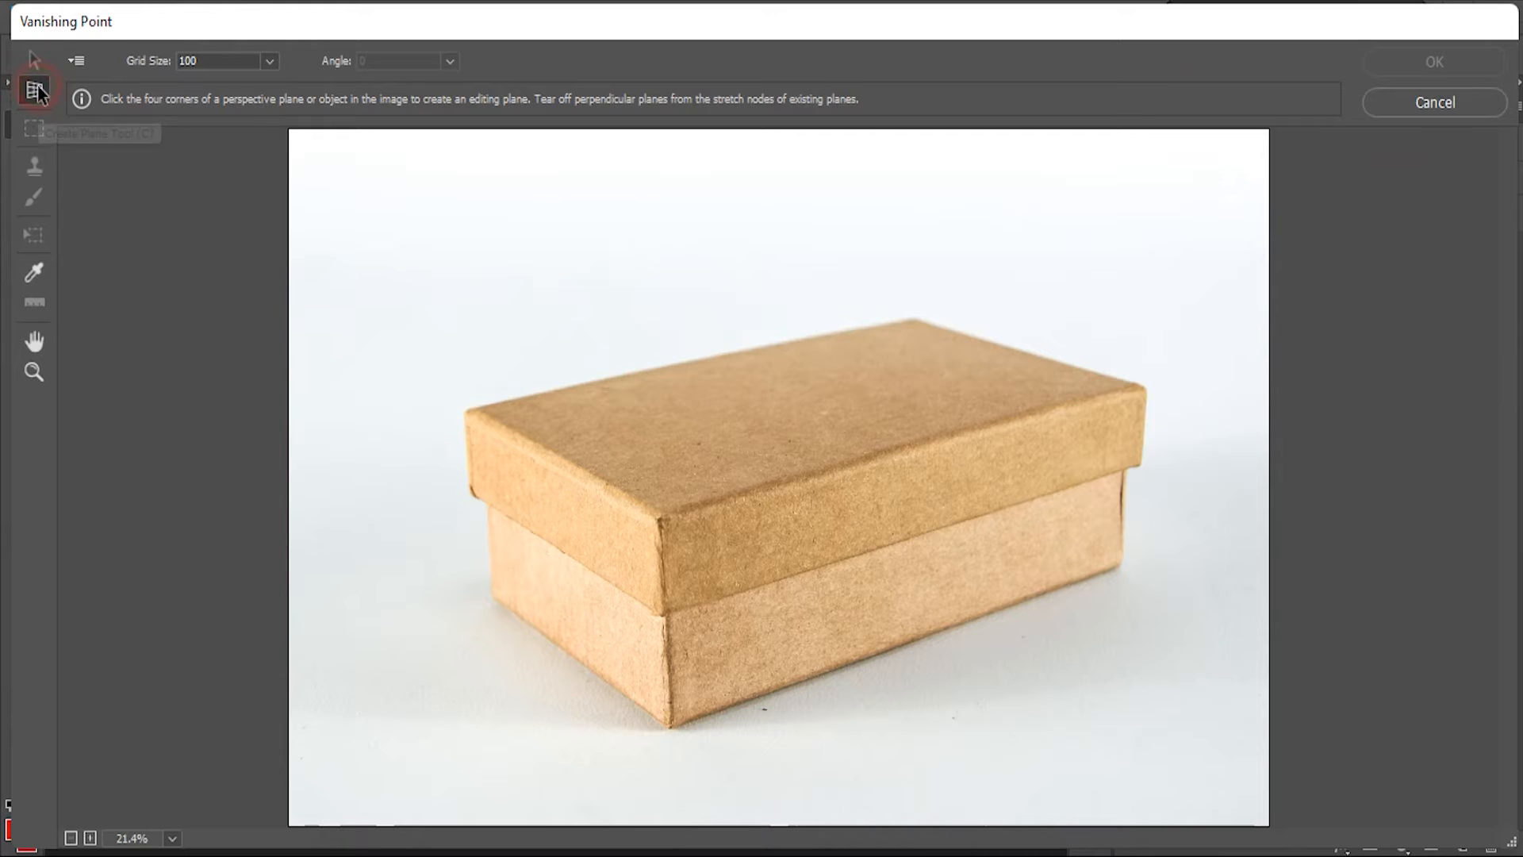
click(669, 614)
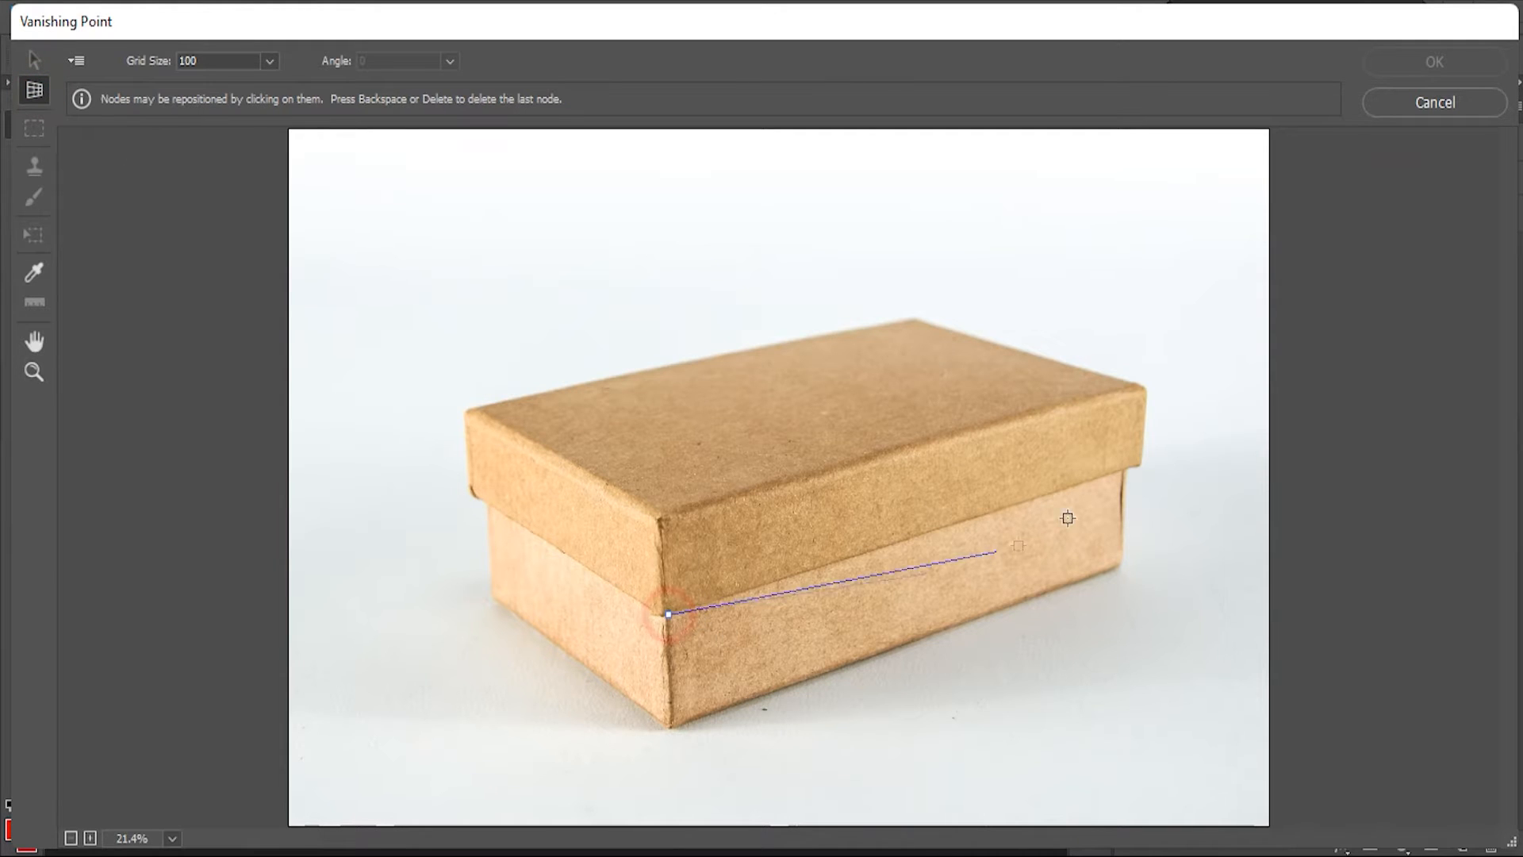
click(1125, 470)
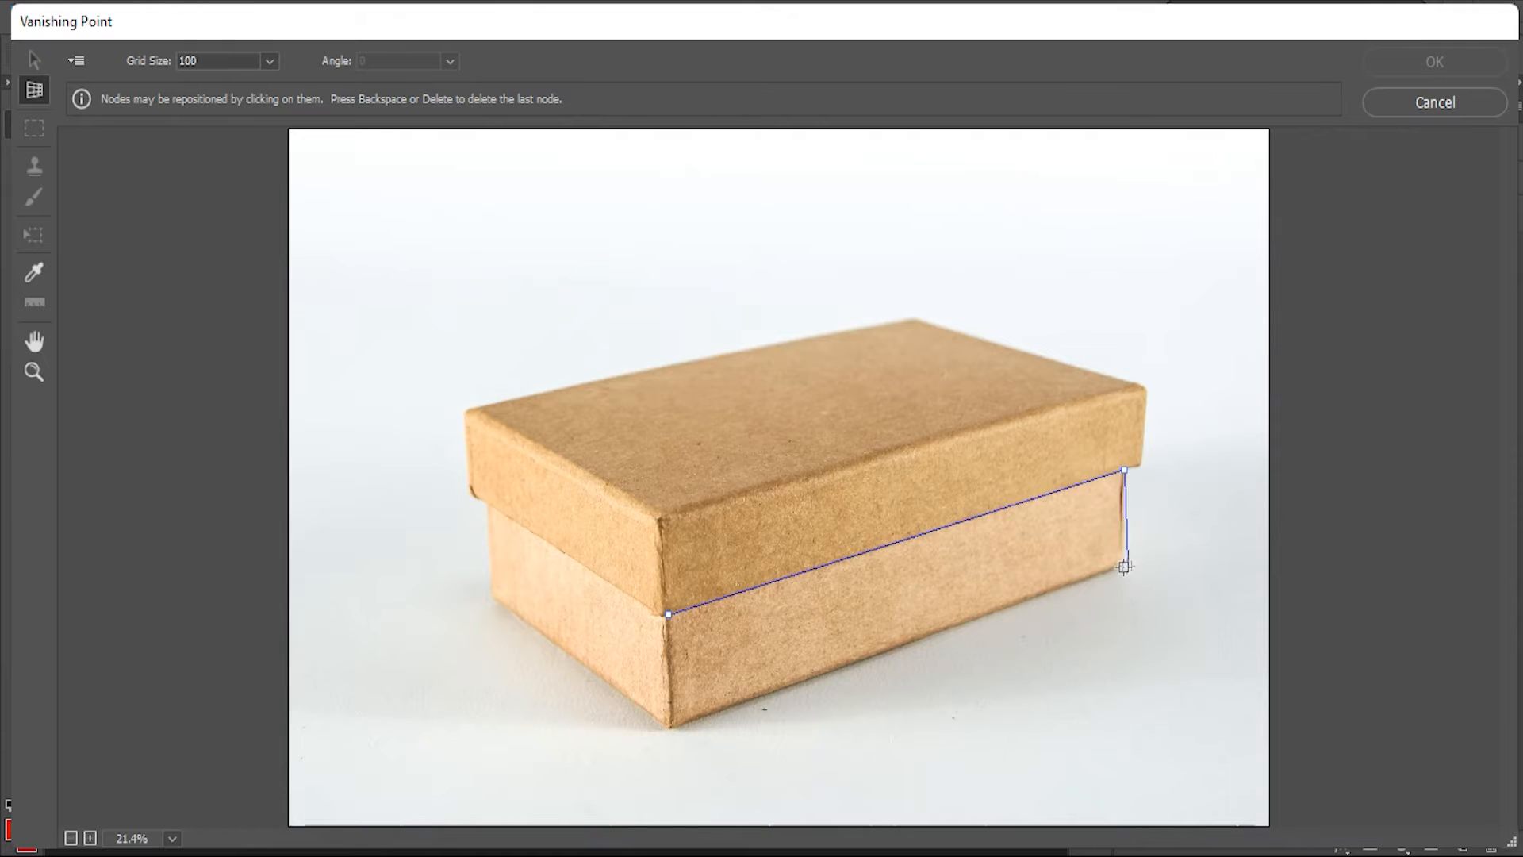
click(1122, 566)
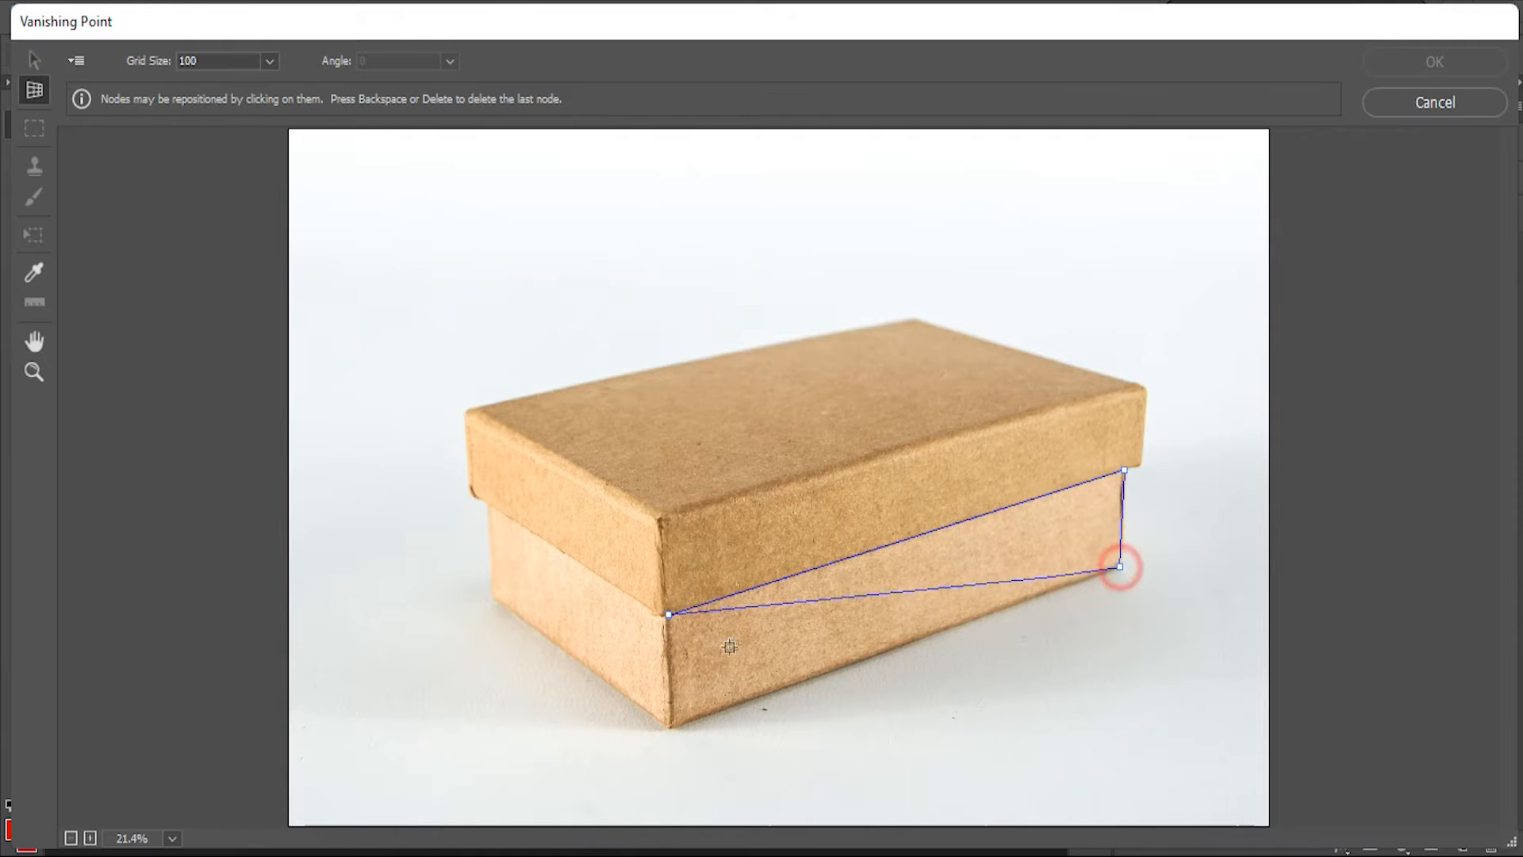
click(671, 723)
drag(1122, 564, 1121, 562)
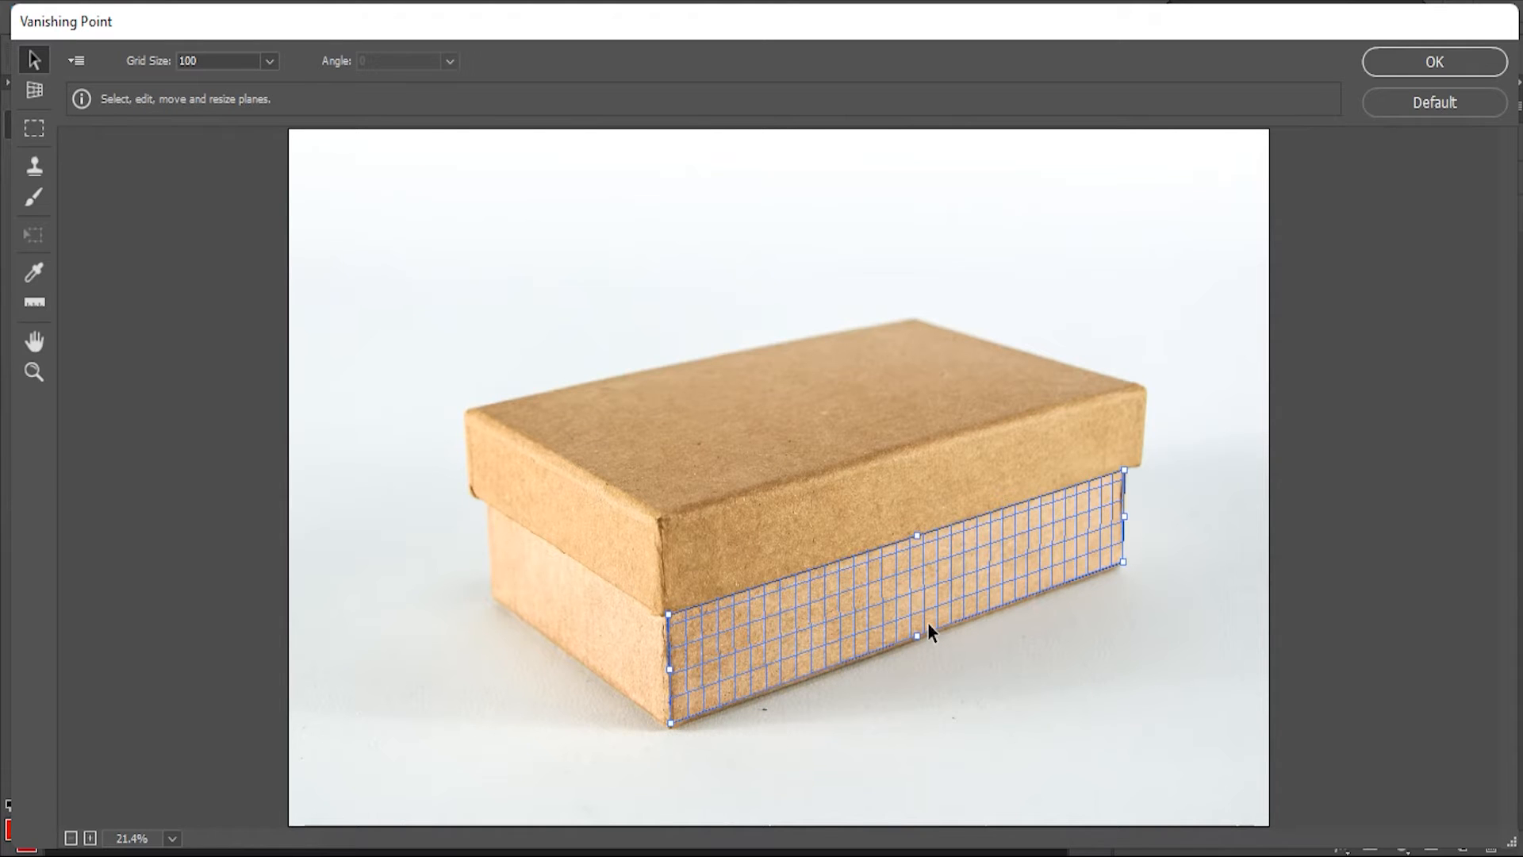
Step: Paste the S.G EDITING text into Vanishing Point, scale it down, place it at the far end of the plane and apply the filter
key(ctrl+v)
click(569, 163)
drag(570, 163, 825, 284)
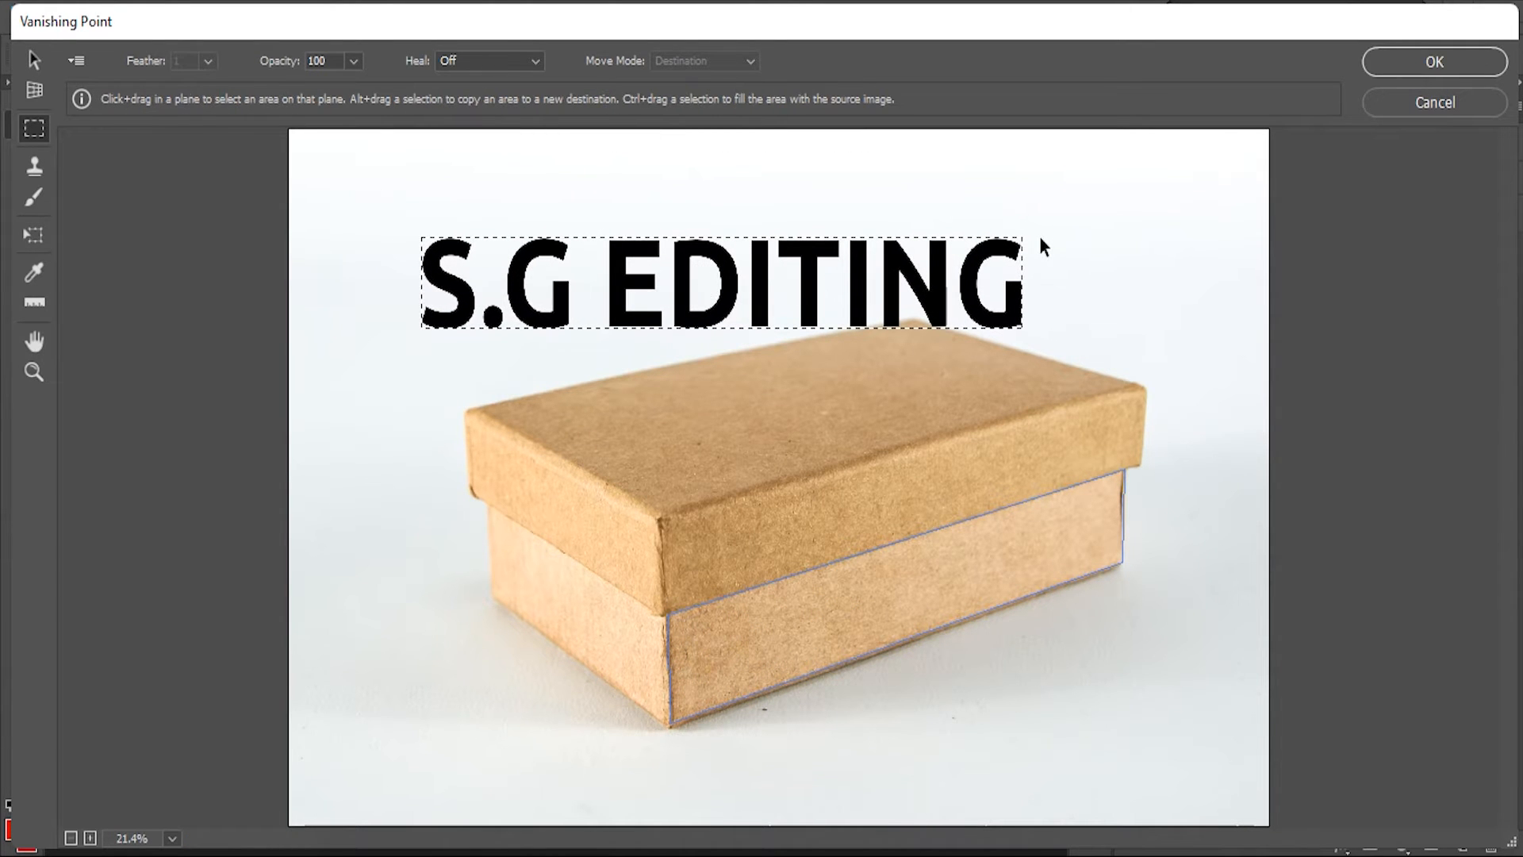
key(ctrl+t)
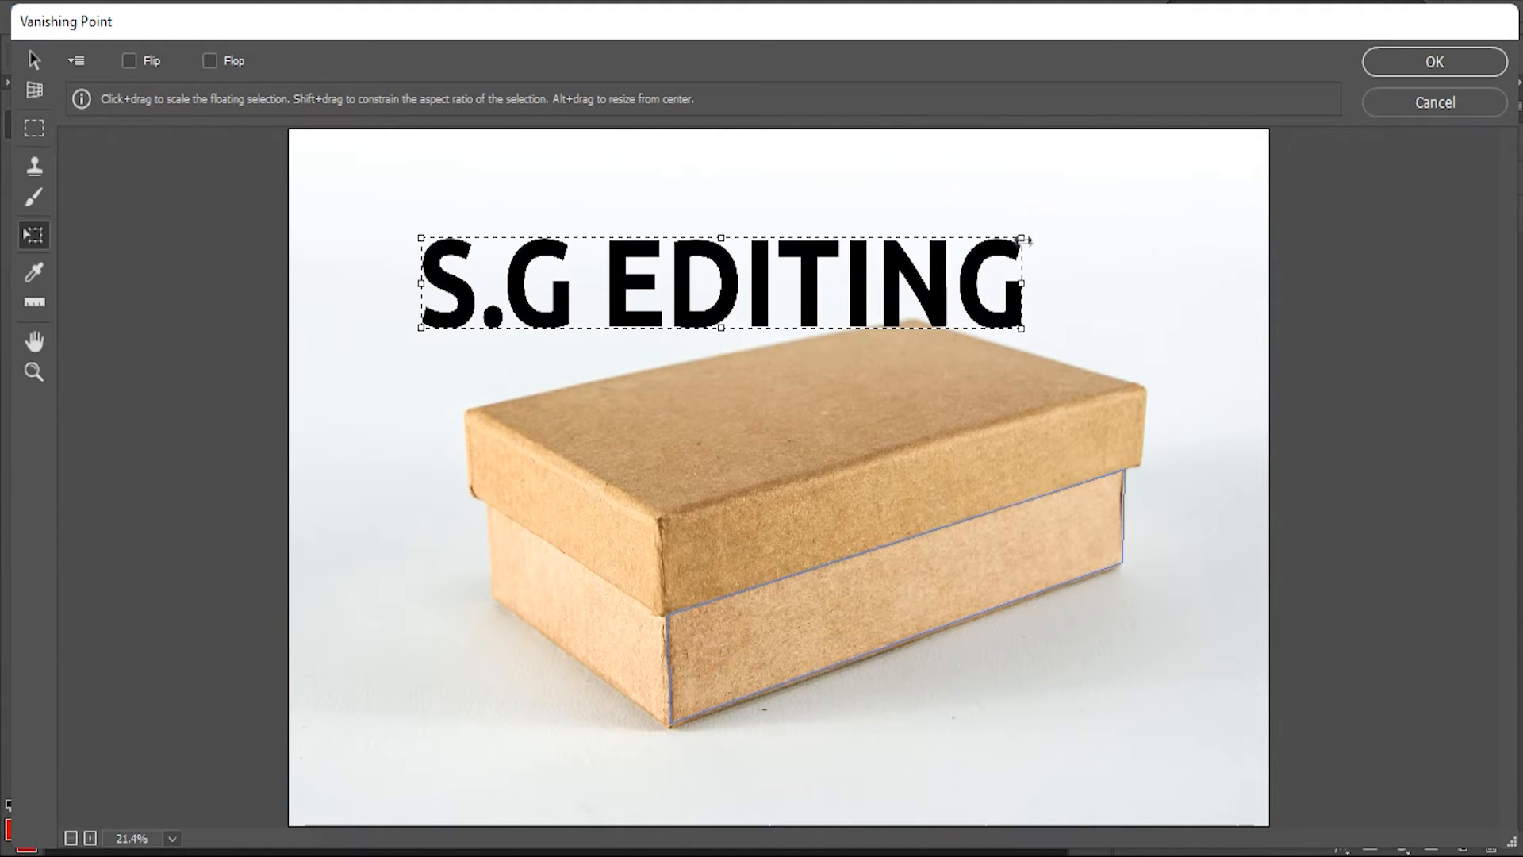
drag(1022, 241, 1072, 538)
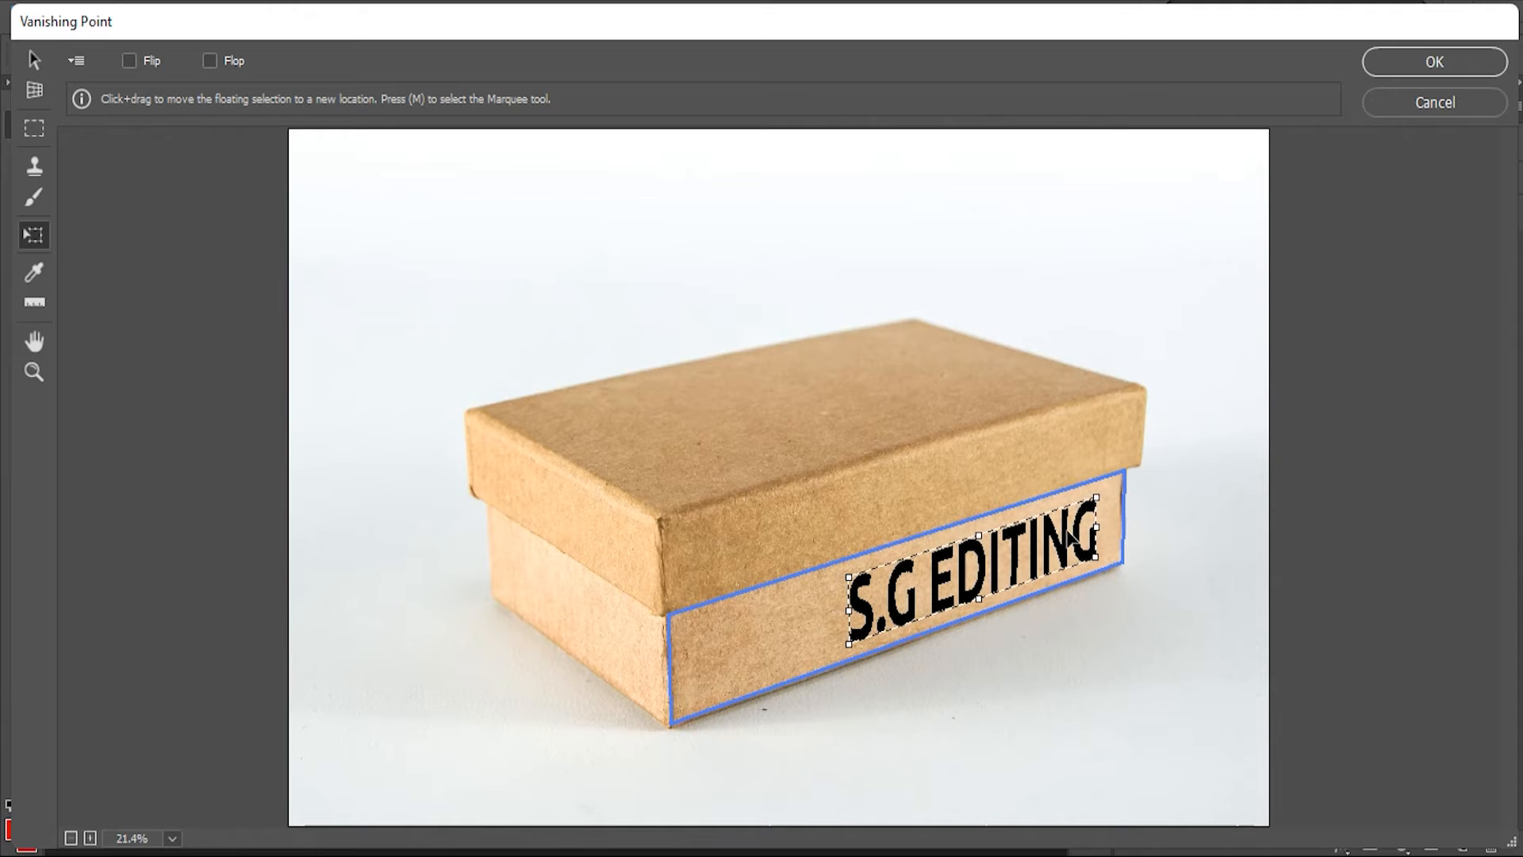
key(Return)
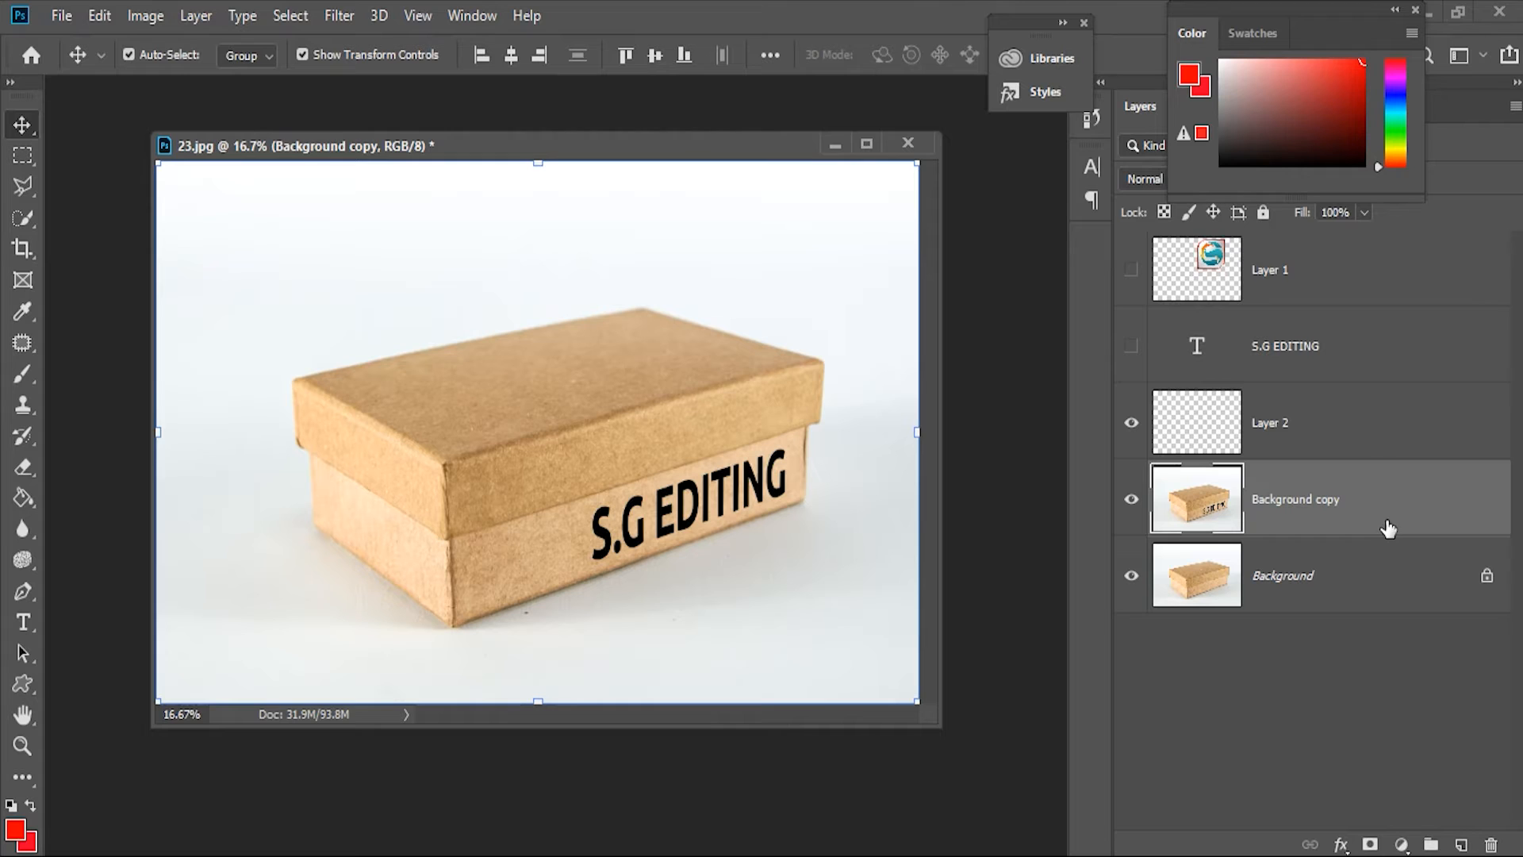
Step: Add an empty layer above Background copy, and copy the whole logo from Layer 1 before hiding that layer again
key(ctrl+shift+alt+n)
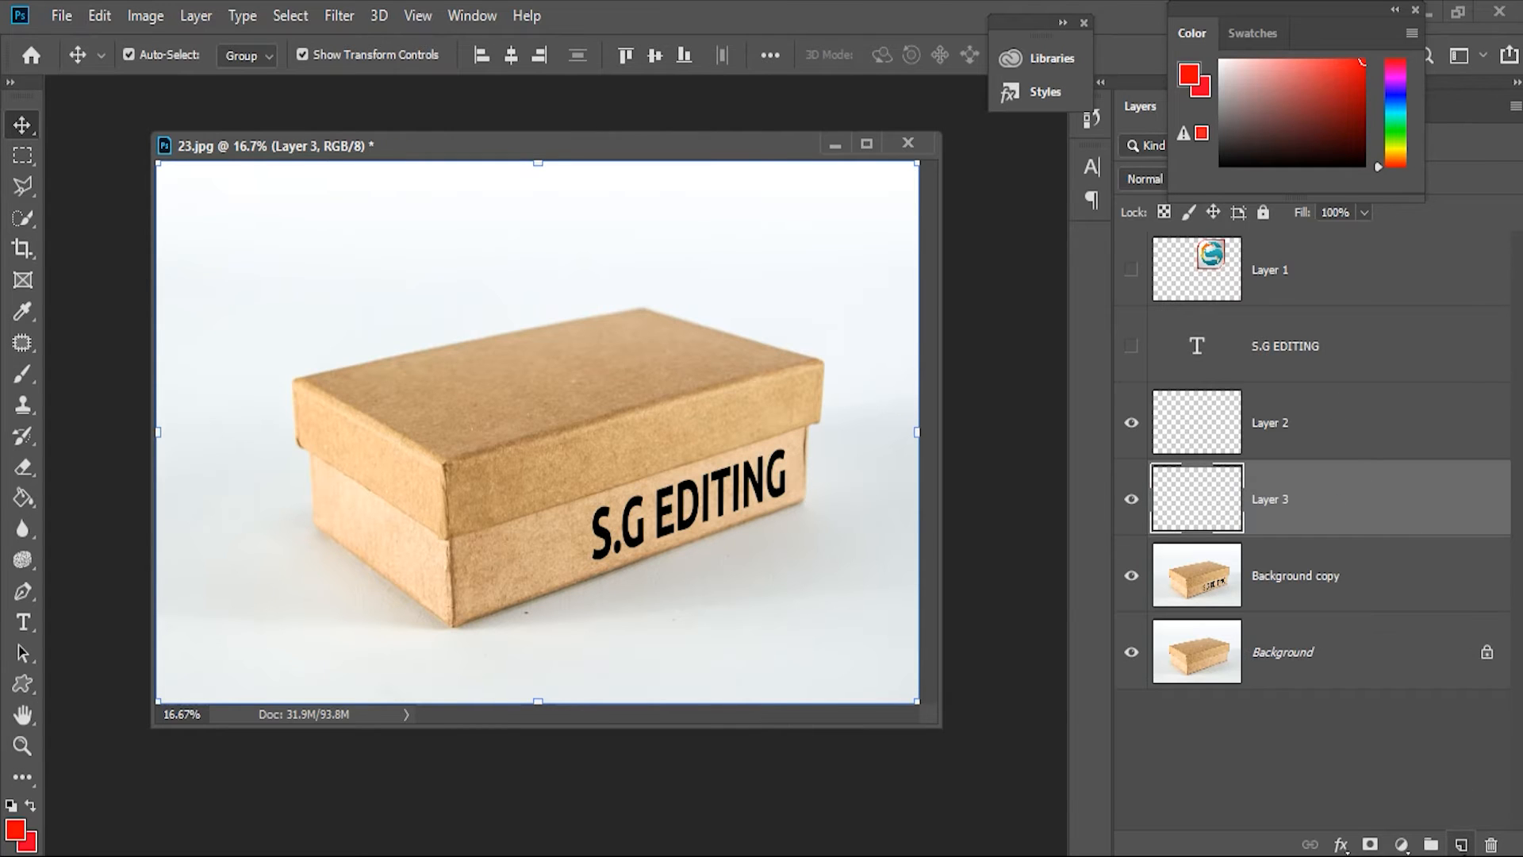
click(1276, 276)
click(1132, 270)
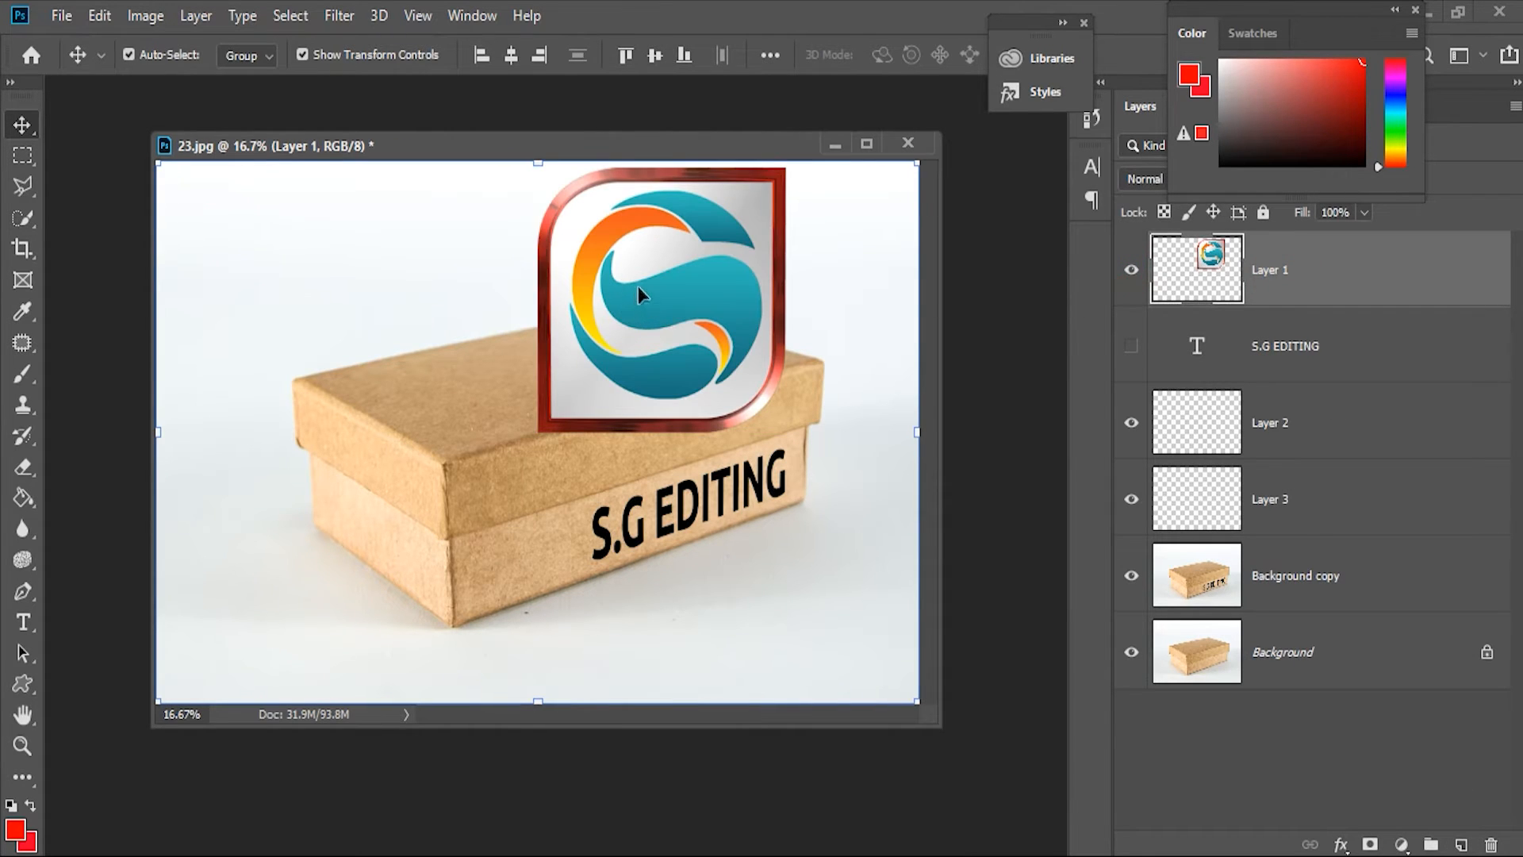
click(19, 155)
key(ctrl+a)
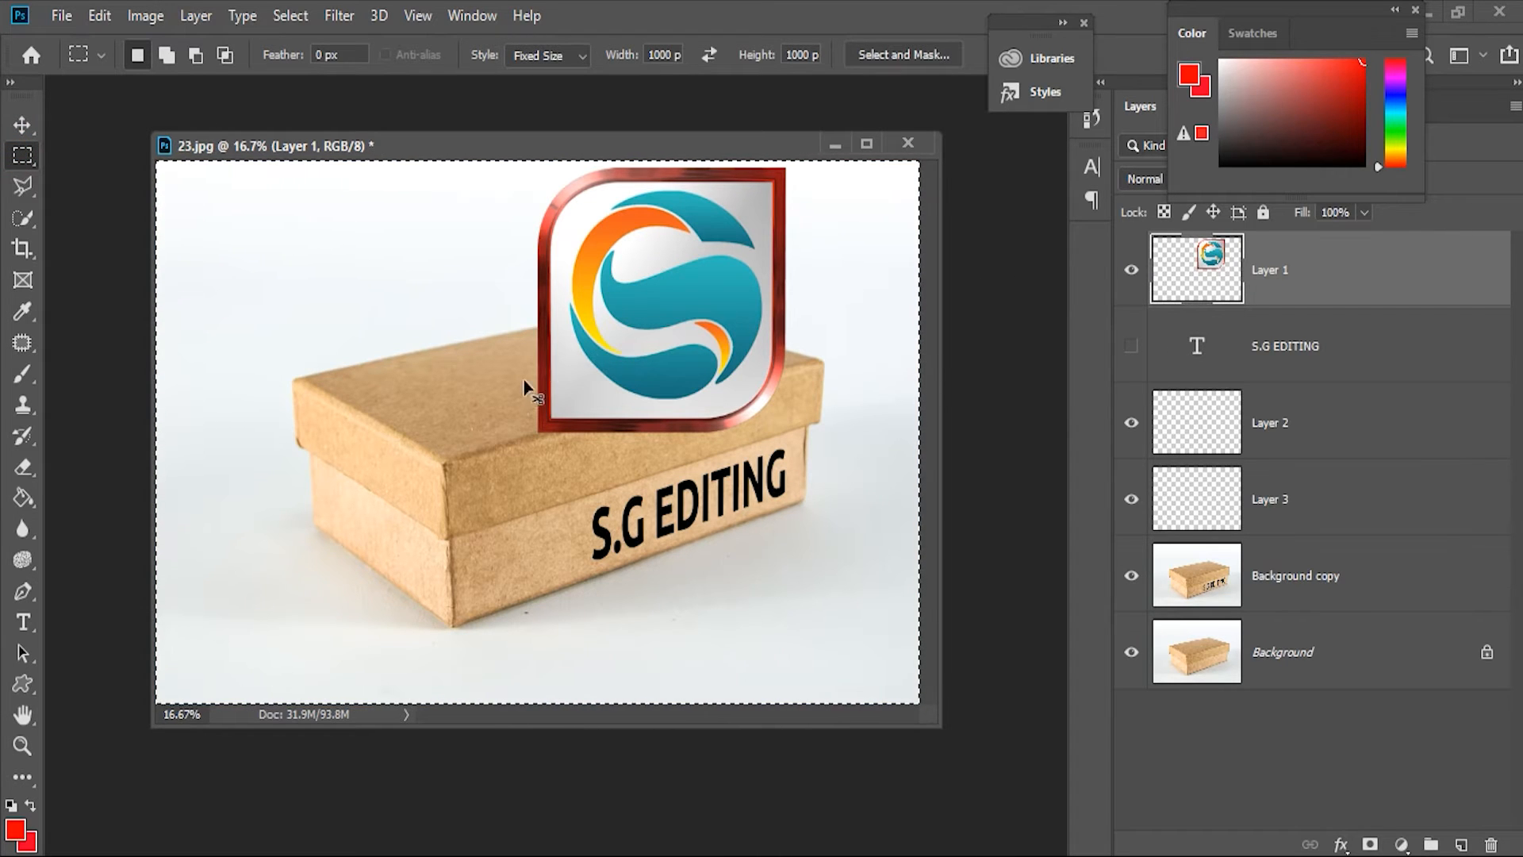
click(1132, 270)
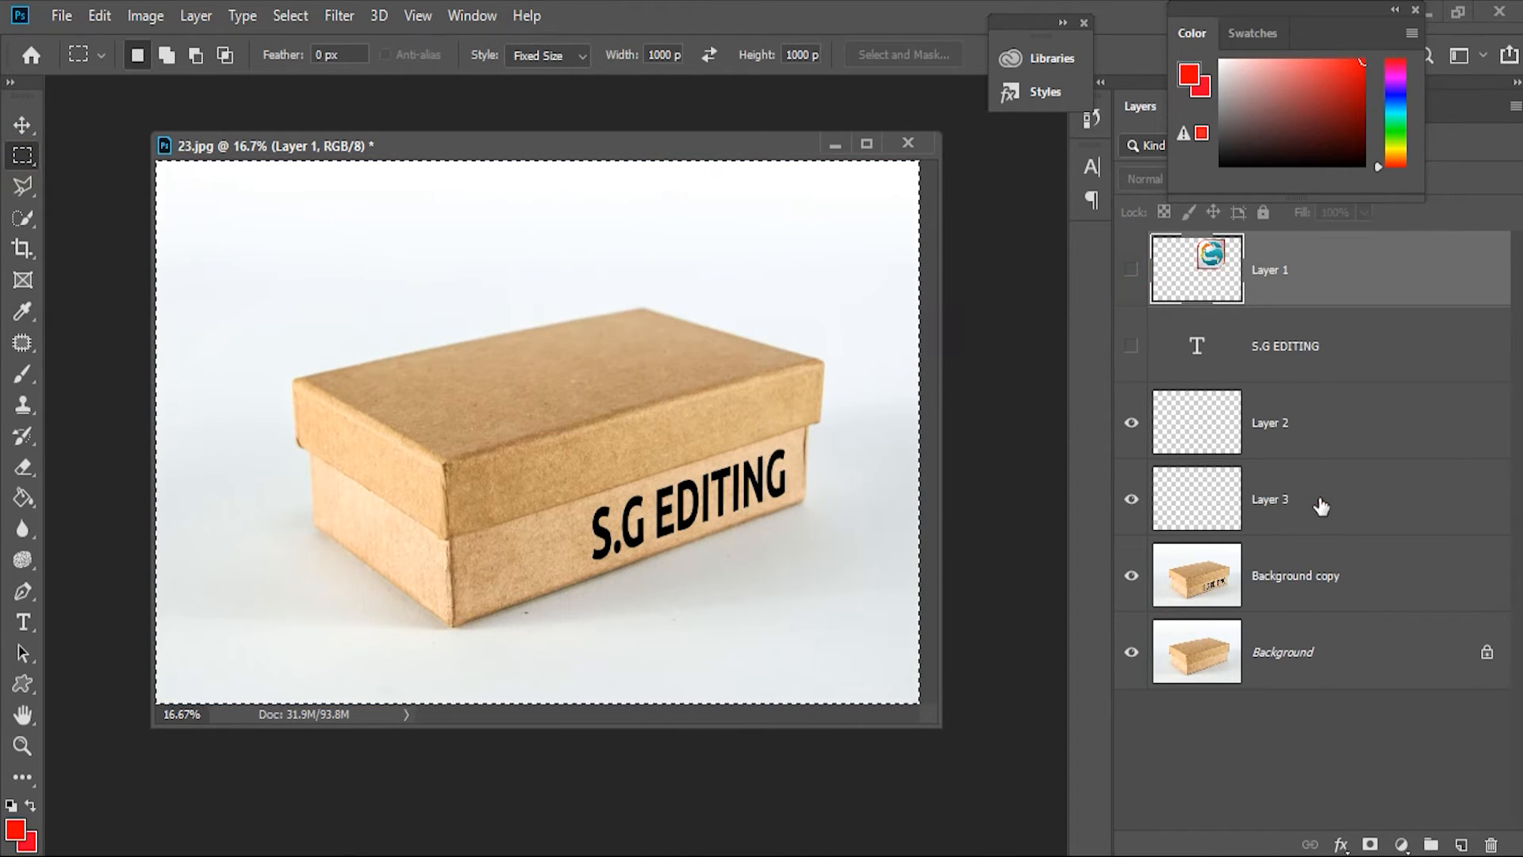
Step: Open the Vanishing Point filter on Layer 3 and paste the copied logo into it
click(1307, 499)
click(1333, 435)
click(1330, 530)
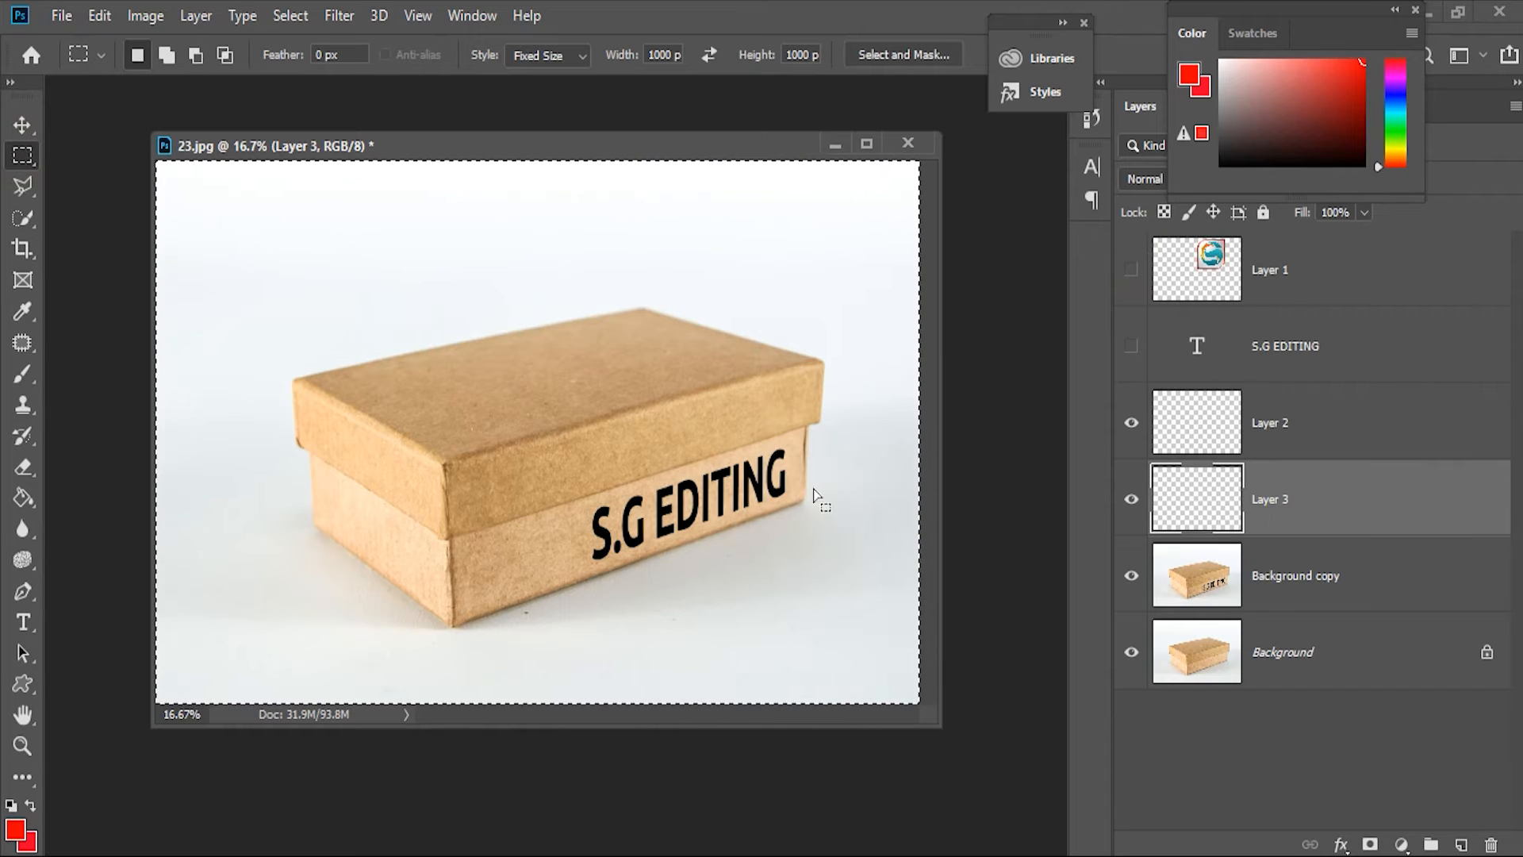
click(339, 16)
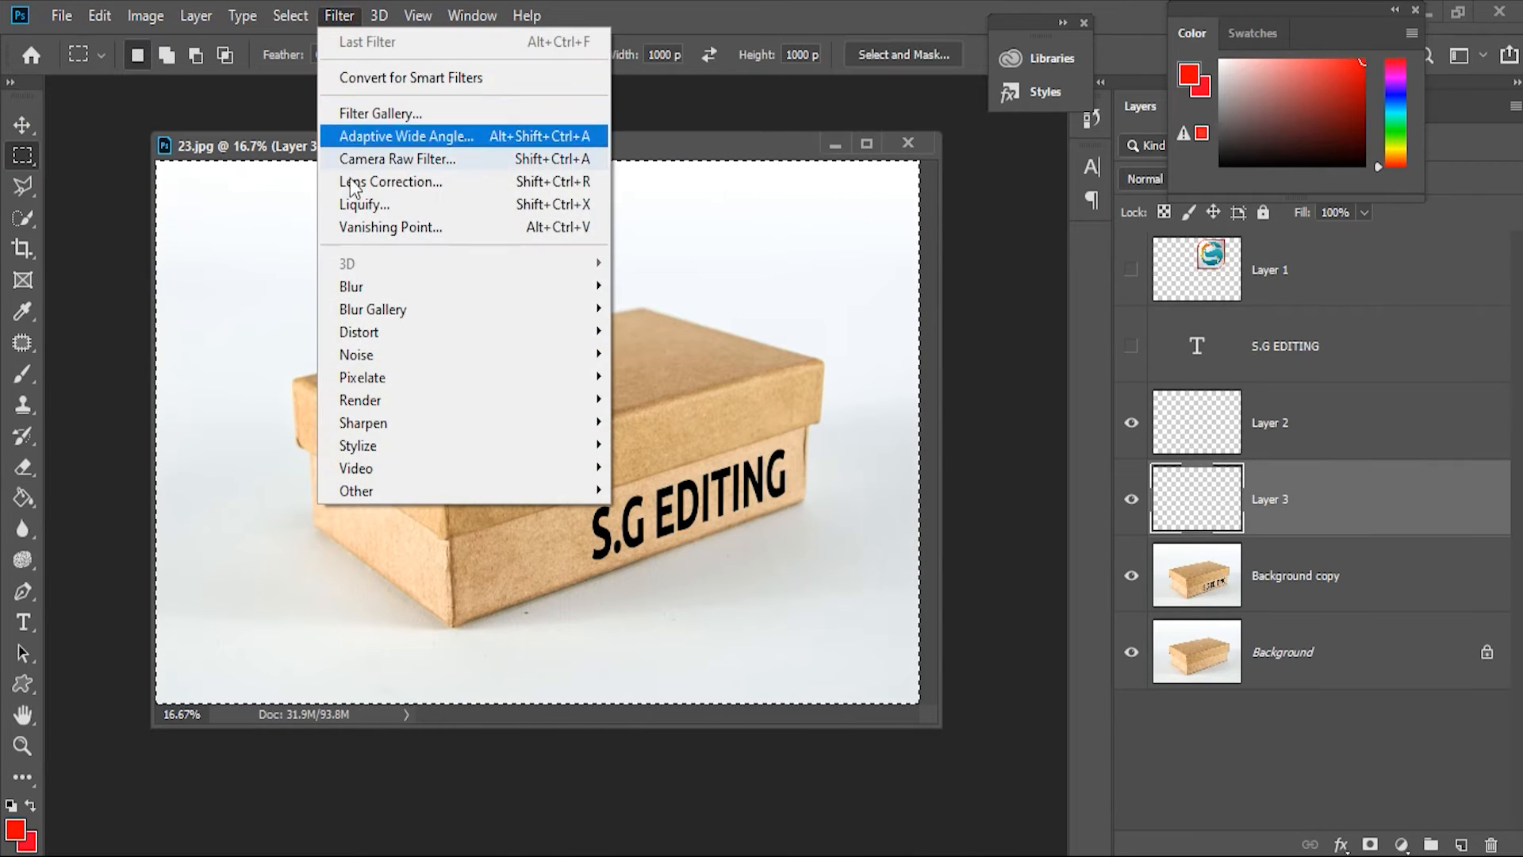
click(384, 228)
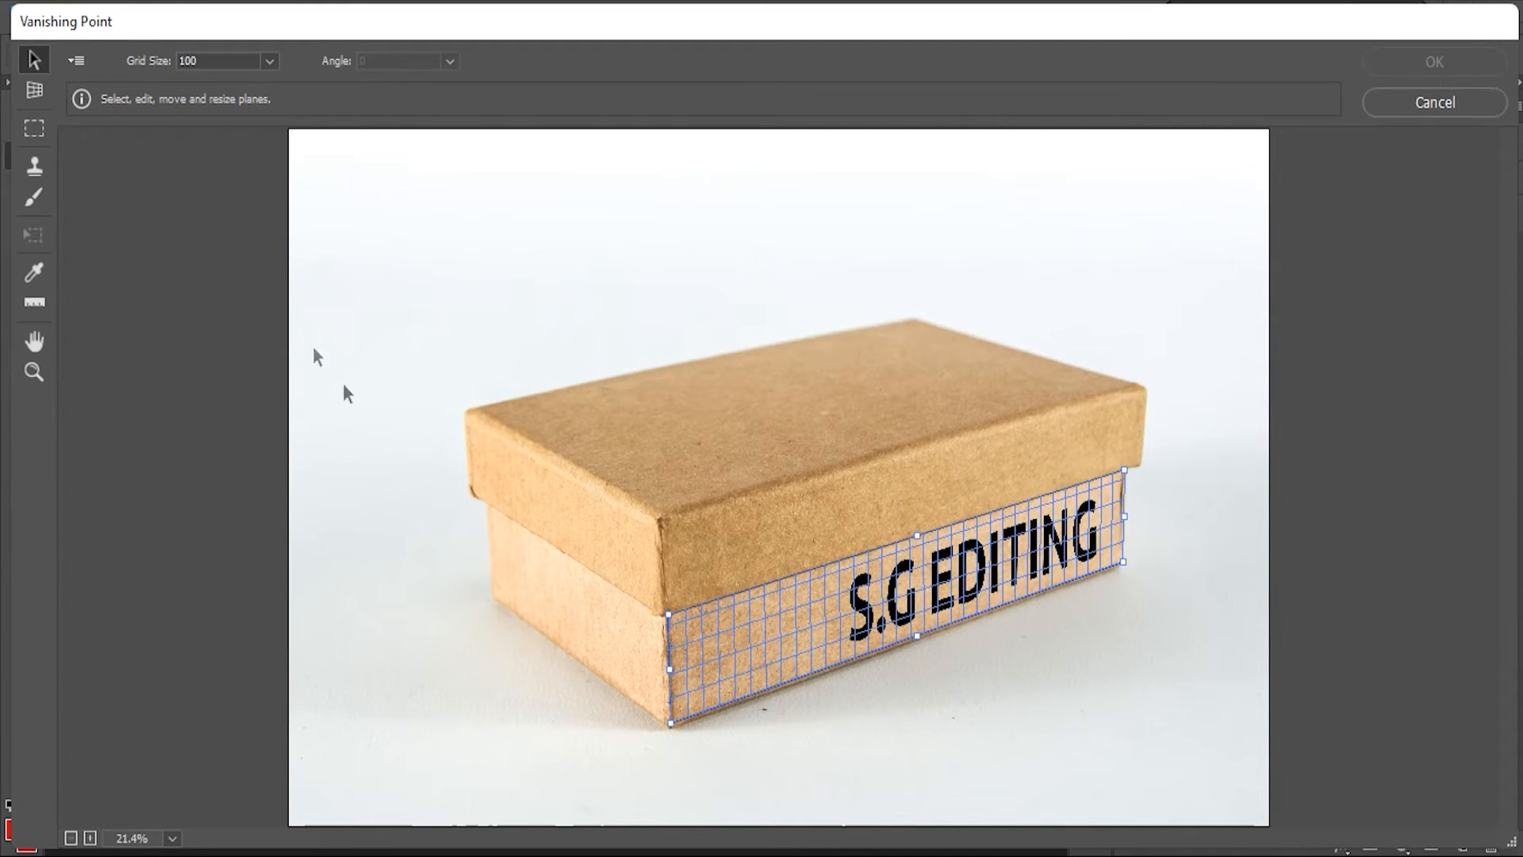
key(c)
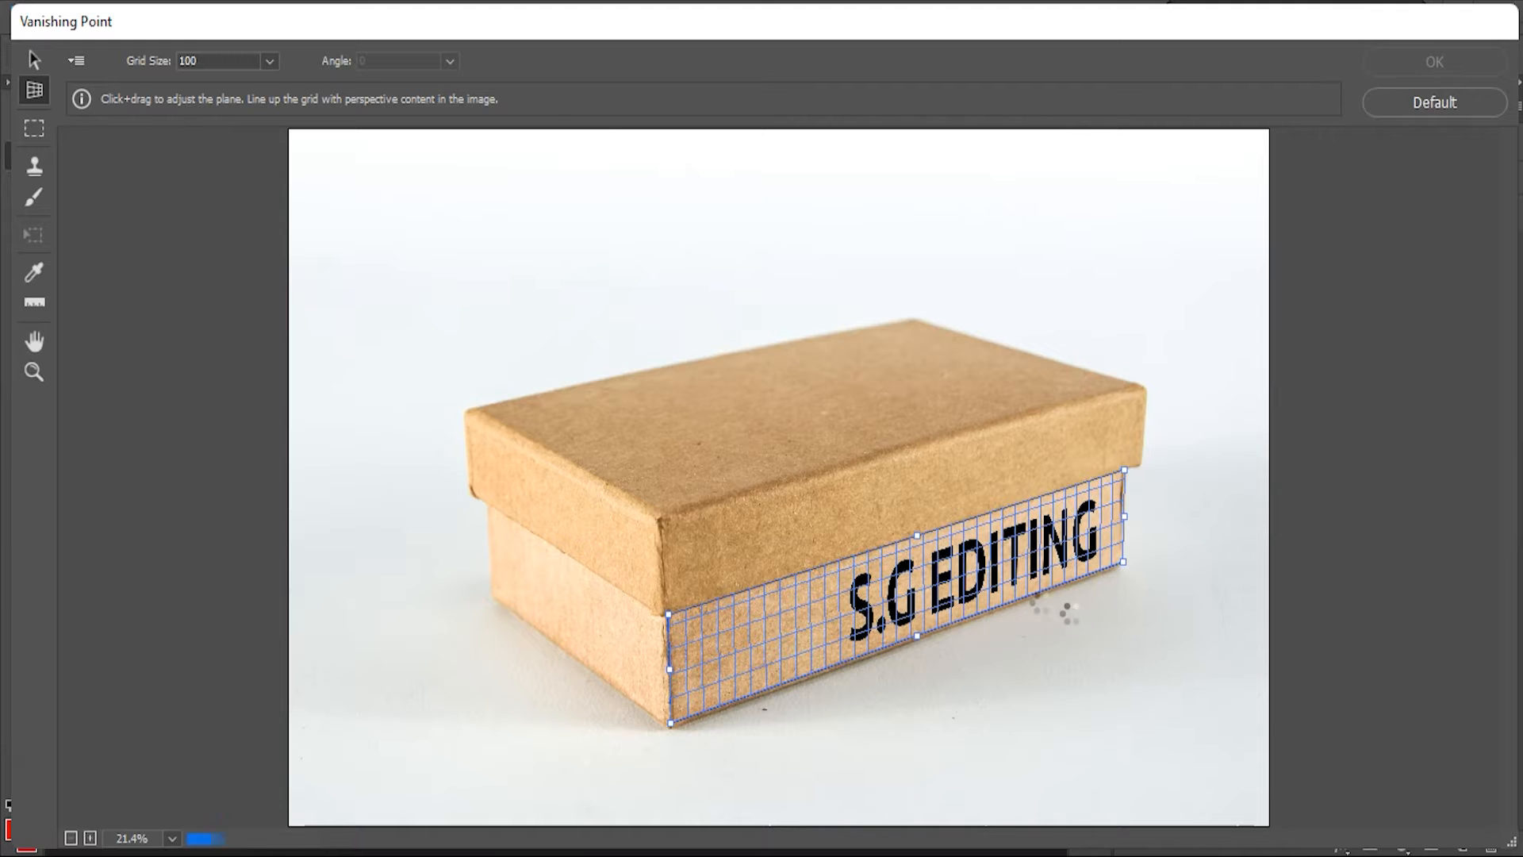
key(ctrl+v)
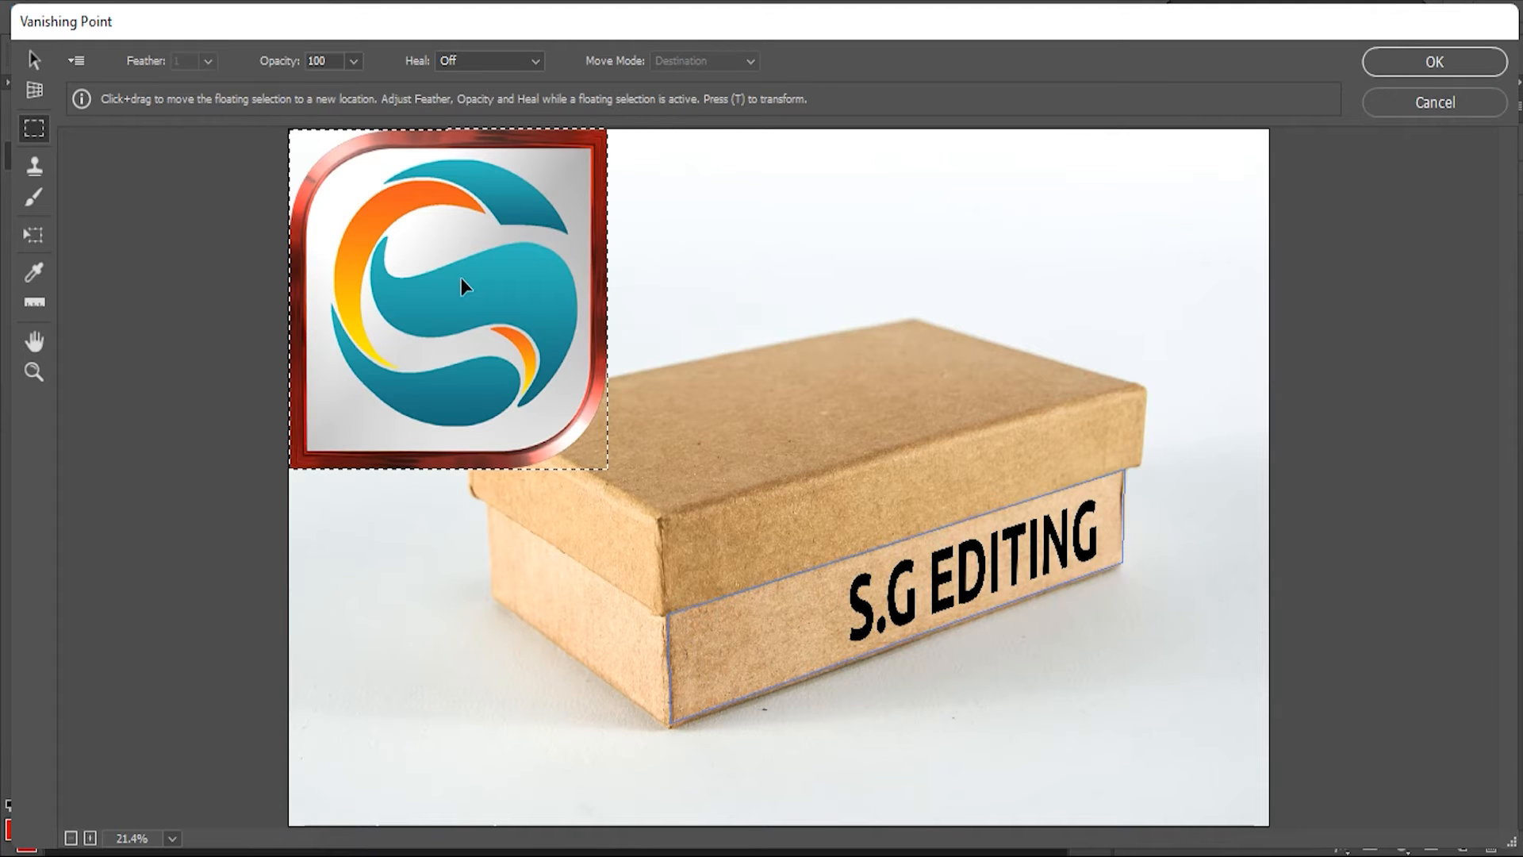
Step: Scale the pasted logo down, fit it on the plane near the box's front corner and apply the filter
key(t)
drag(608, 468, 368, 211)
drag(463, 286, 796, 562)
drag(777, 627, 760, 649)
drag(780, 591, 736, 631)
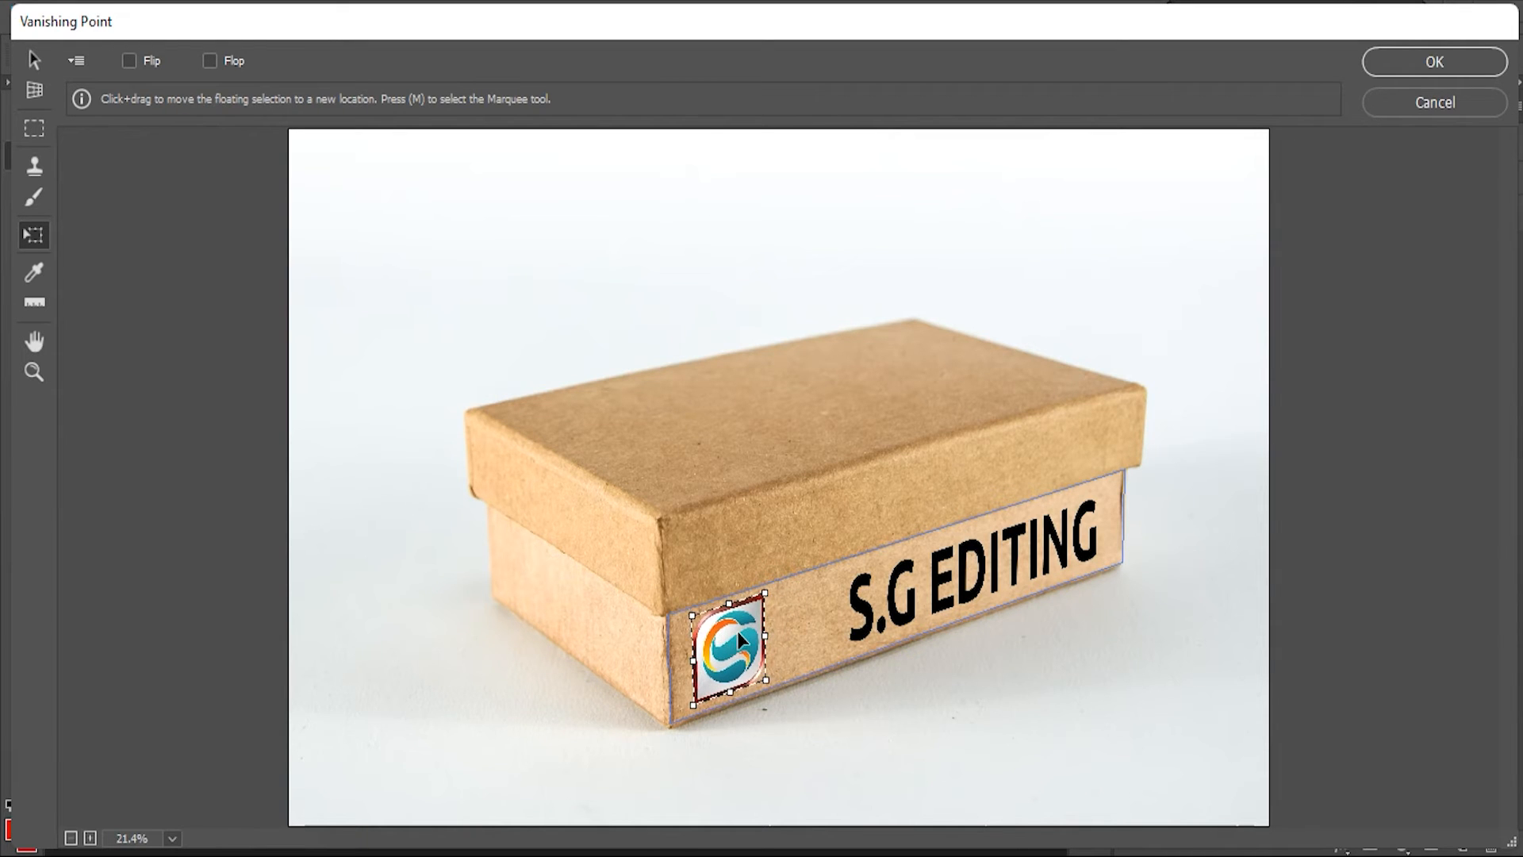
key(Return)
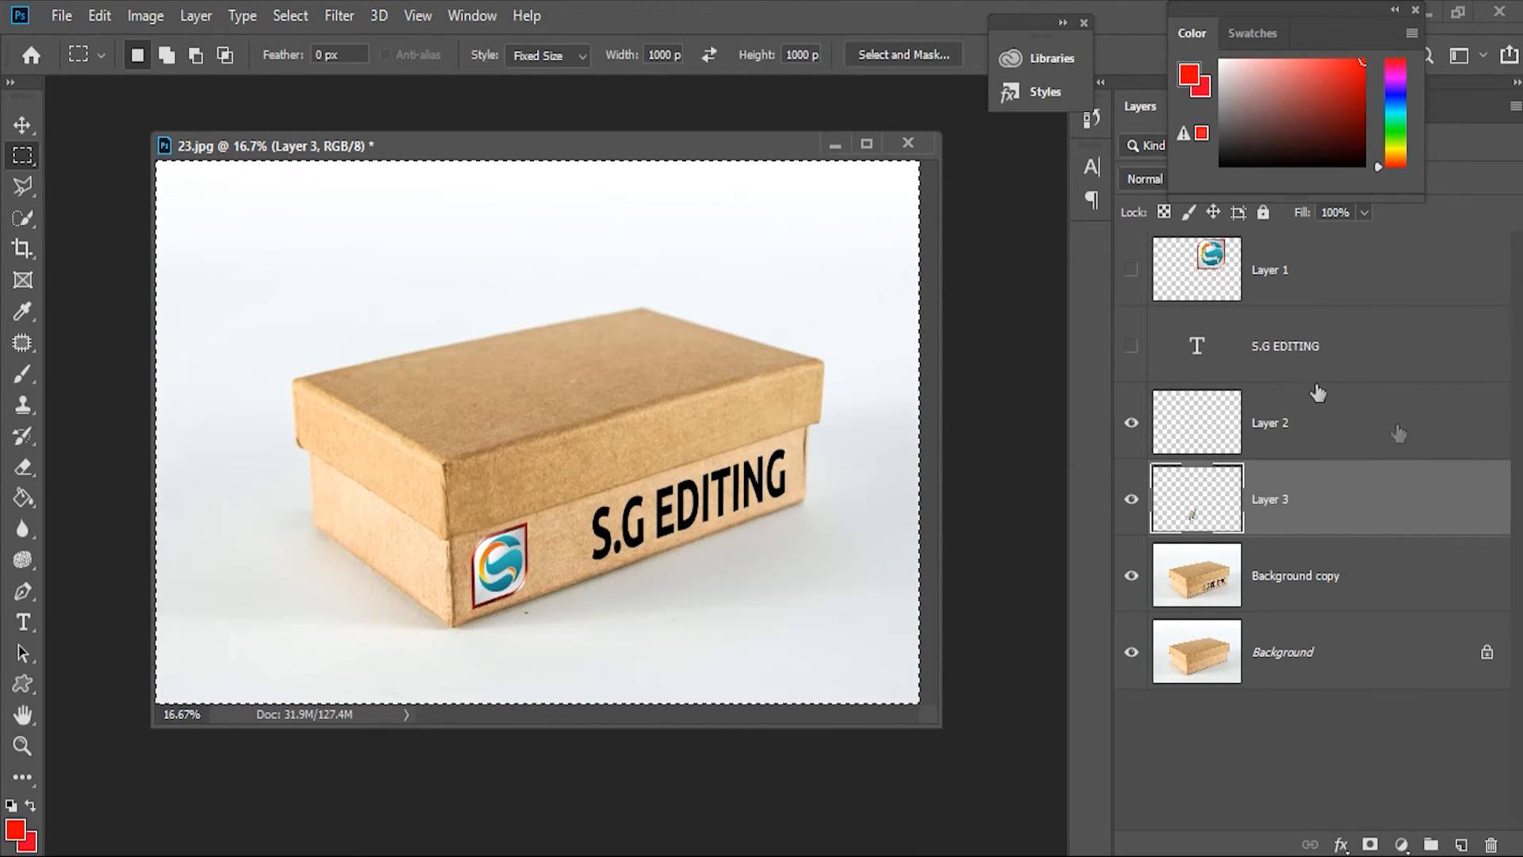
Step: Add an empty layer above Layer 2
click(1290, 430)
click(1461, 844)
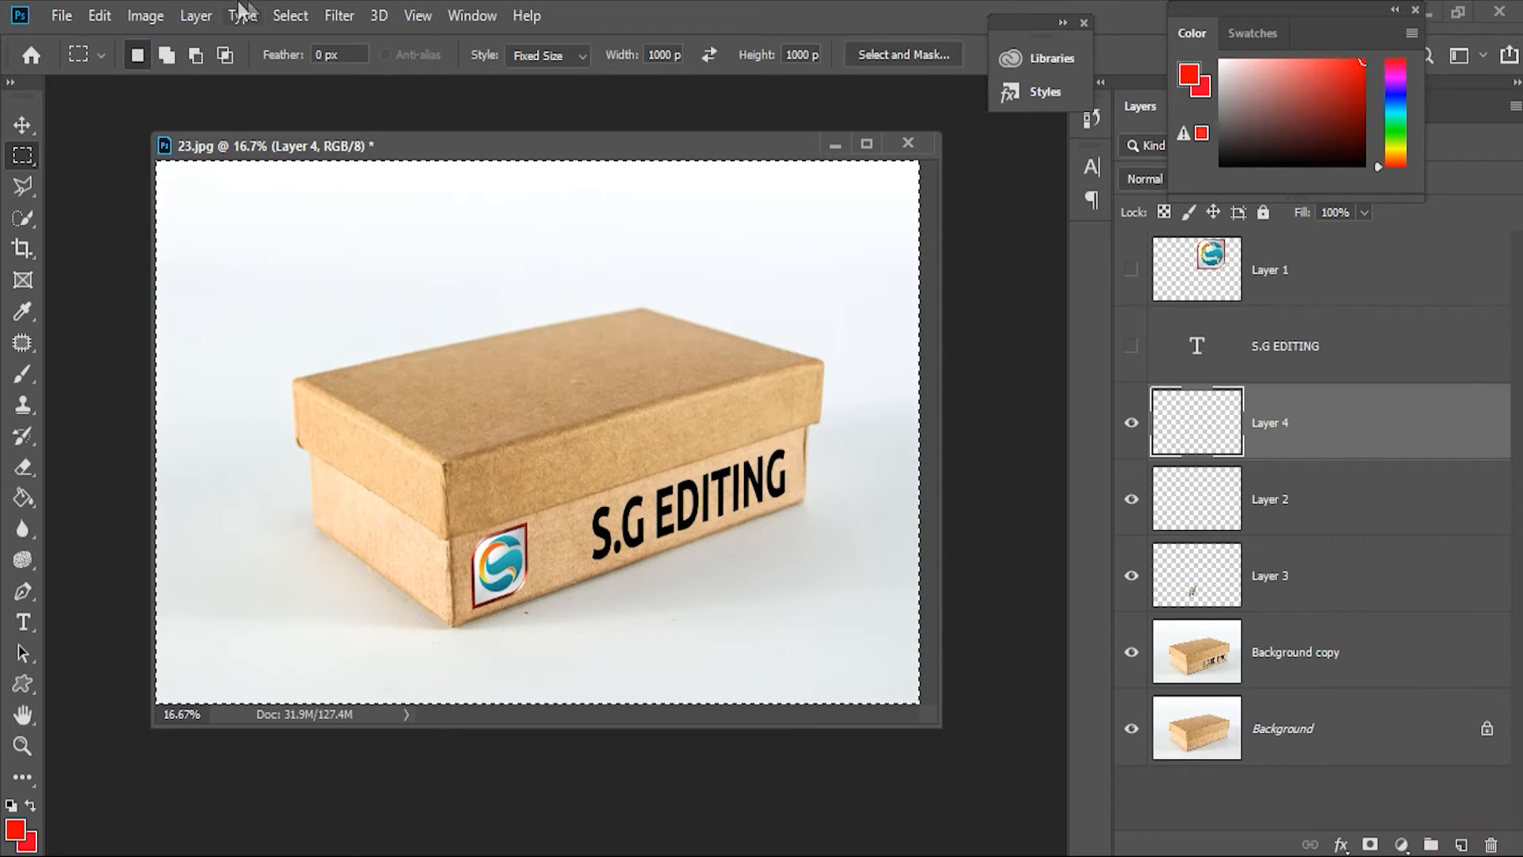
click(350, 19)
click(351, 16)
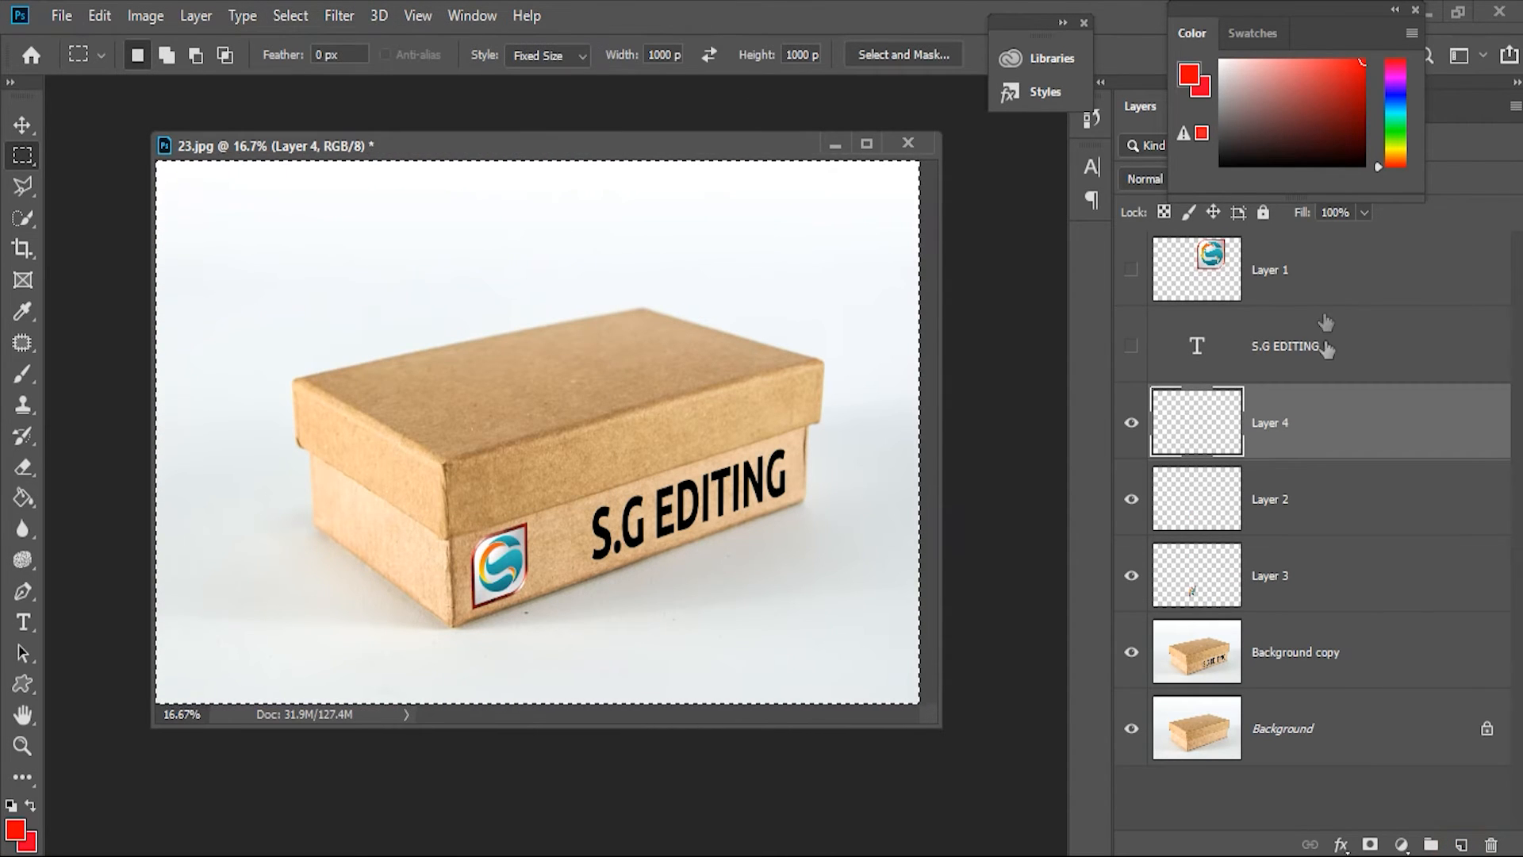
Step: Show the S.G EDITING text layer, copy its content again, and hide the layer
click(1173, 364)
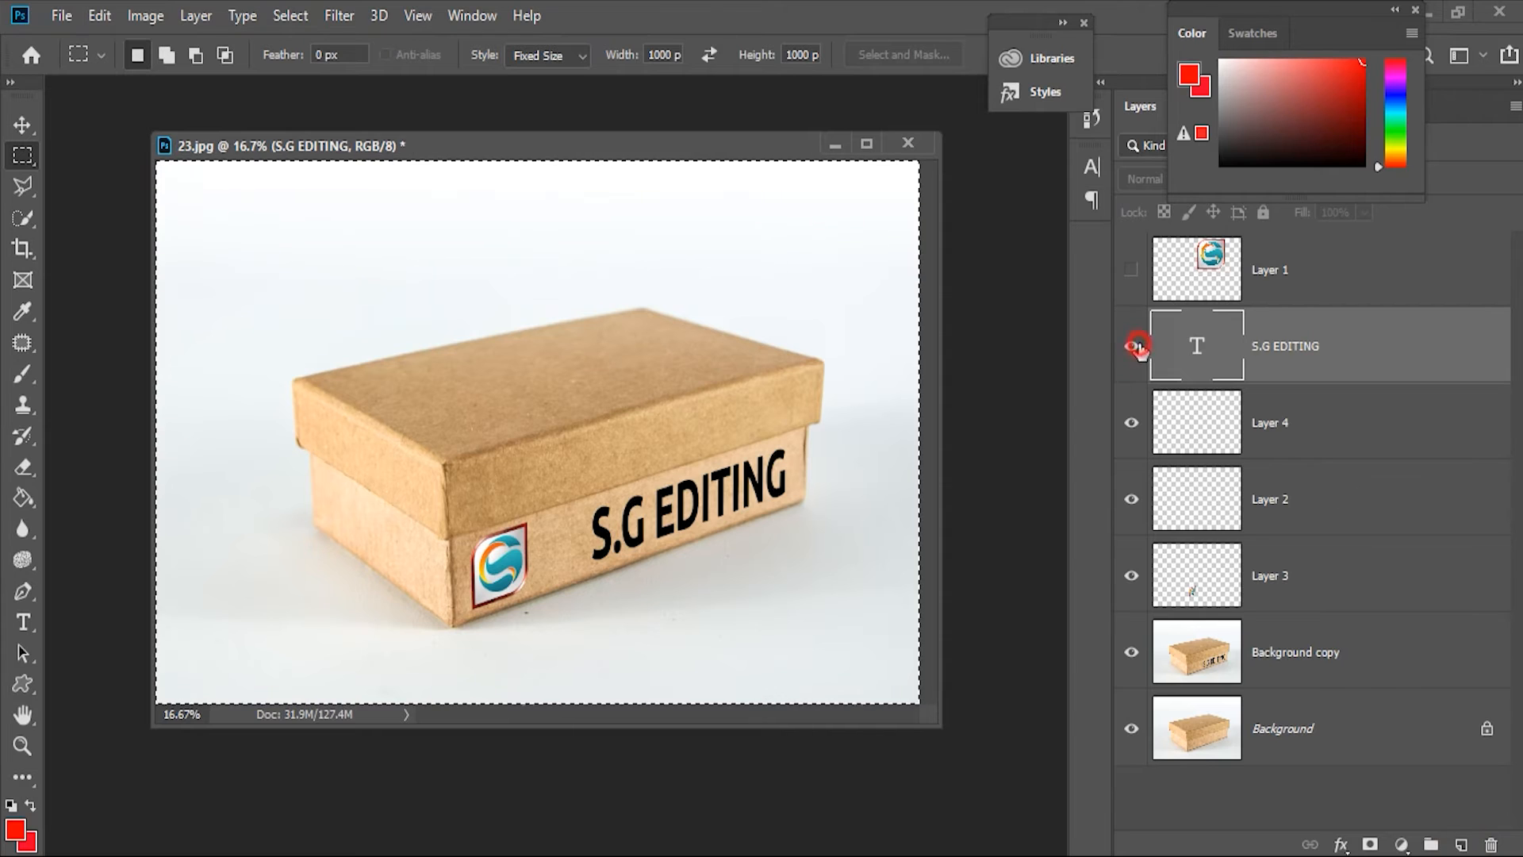
click(1132, 346)
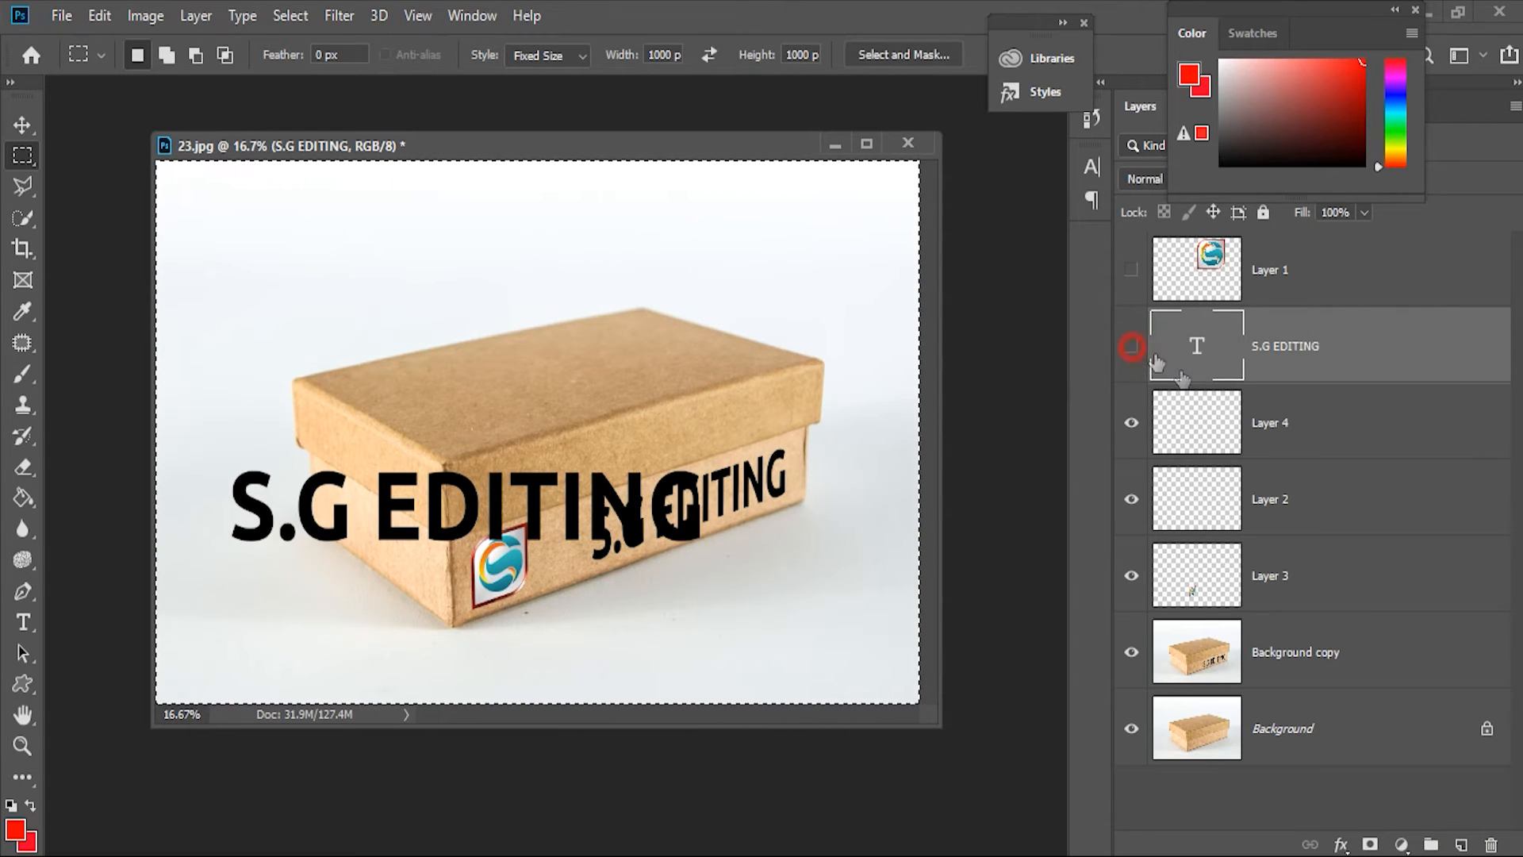
click(1133, 348)
Step: Open the Vanishing Point filter on Layer 4 and create a perspective plane over the box's short side face below the lid
click(1282, 424)
click(338, 16)
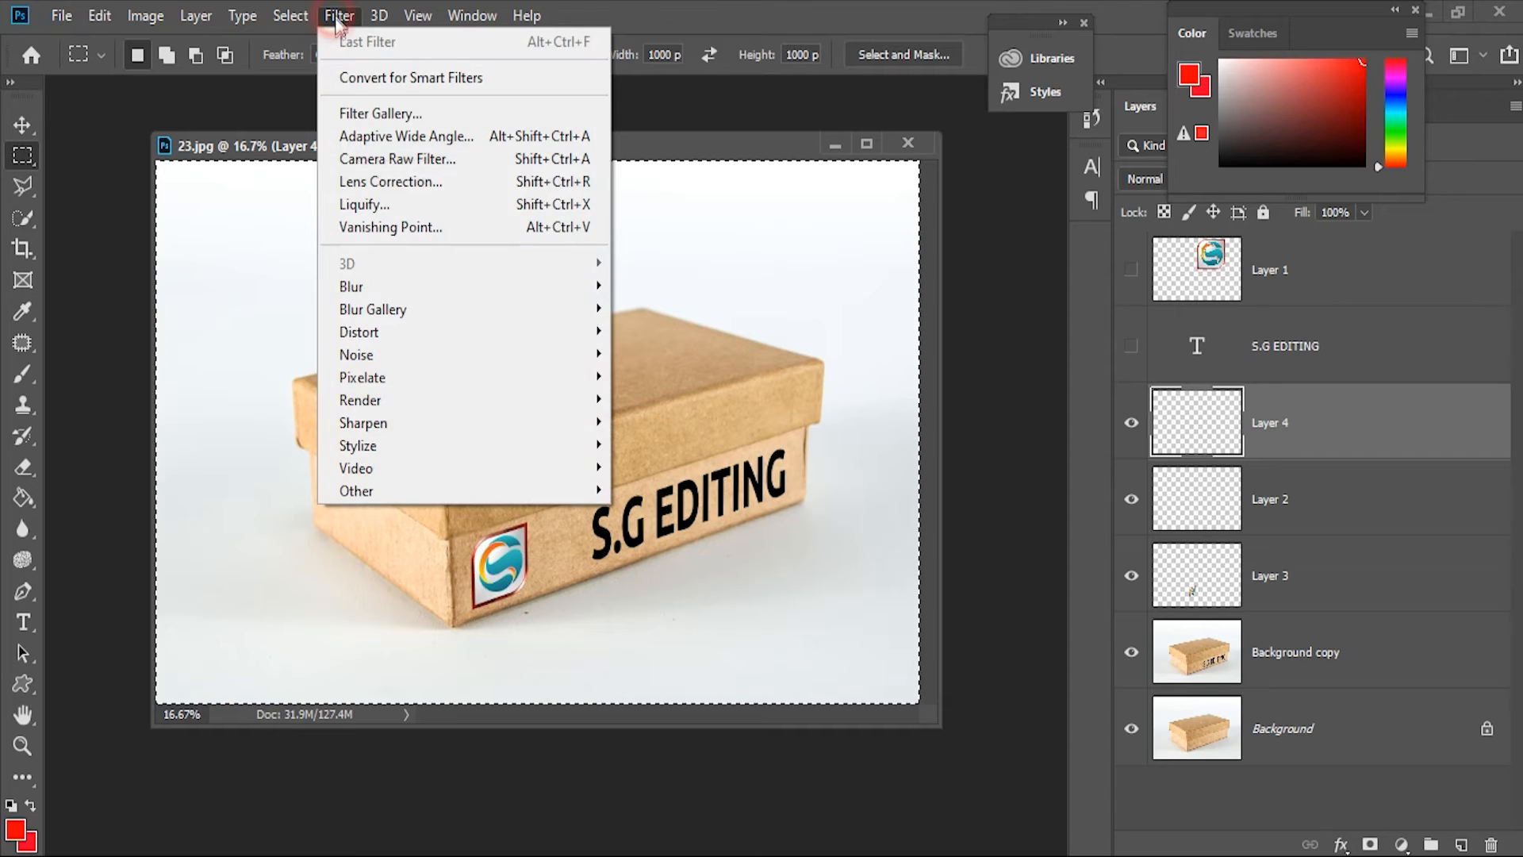
click(373, 228)
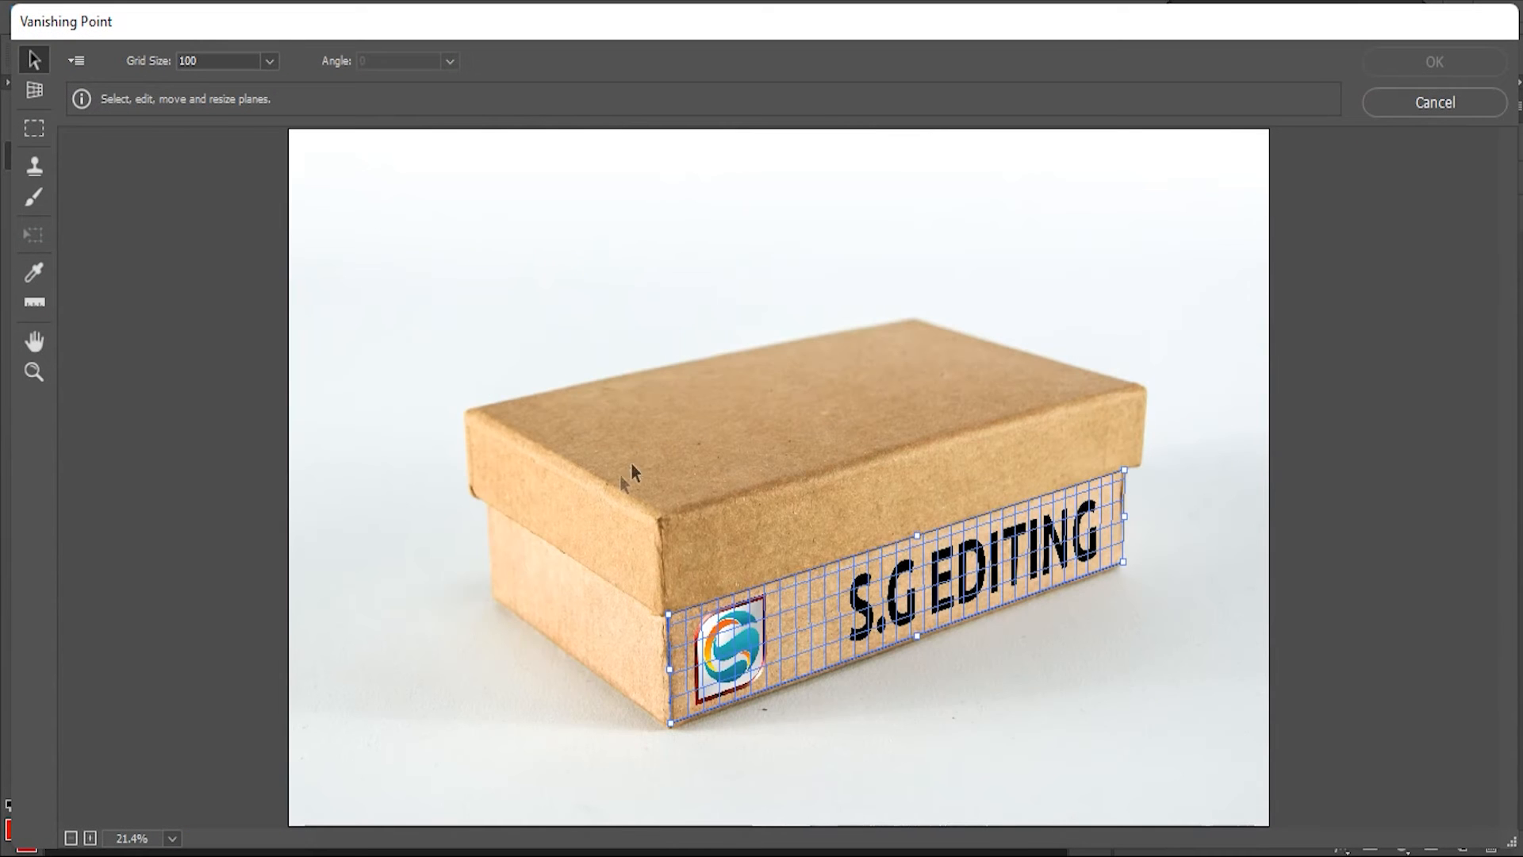
click(34, 89)
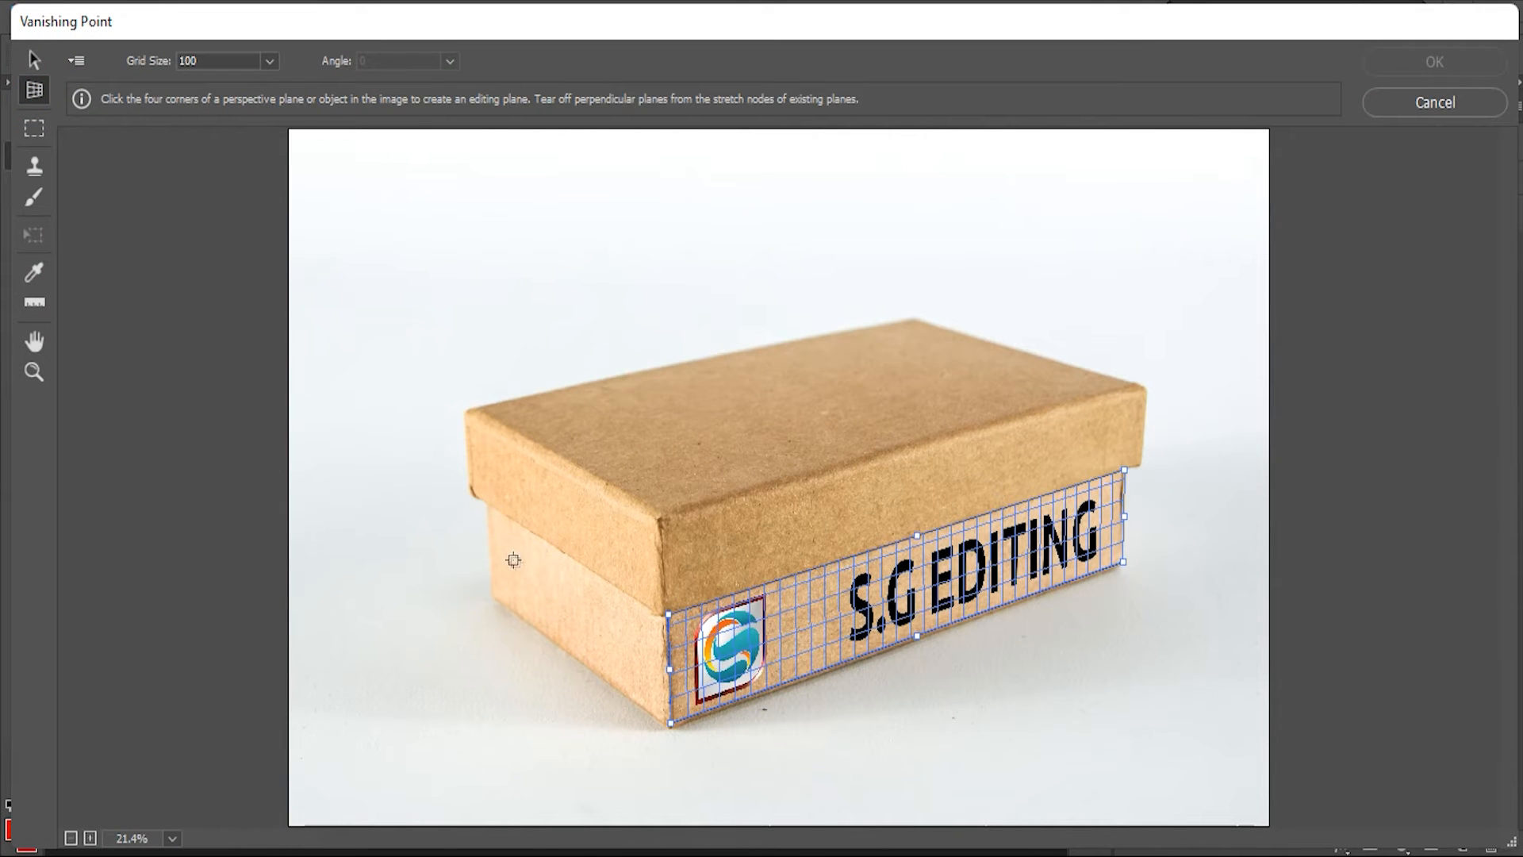
click(493, 512)
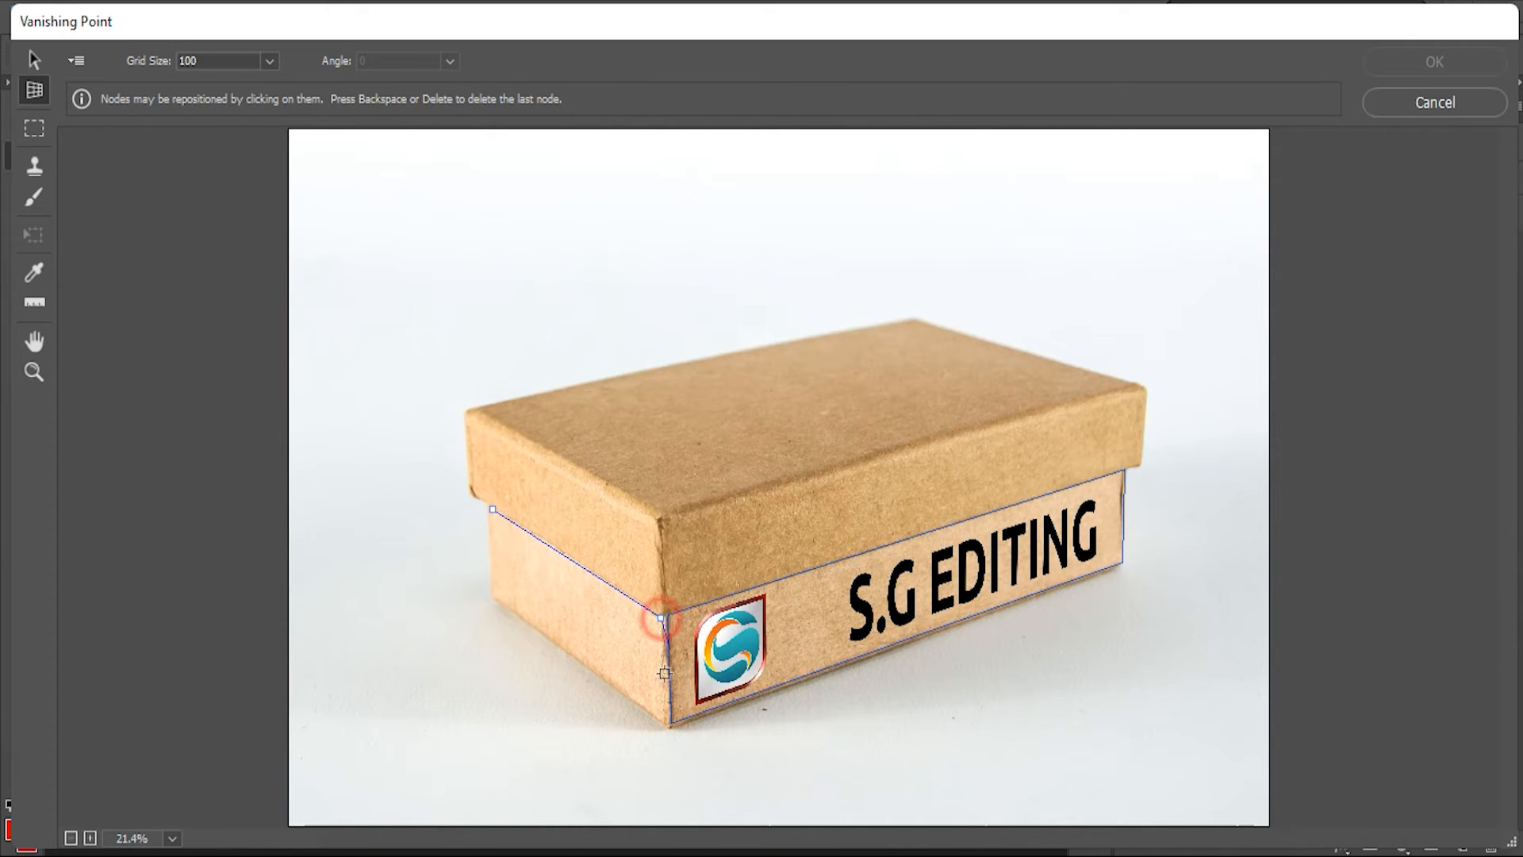
click(664, 720)
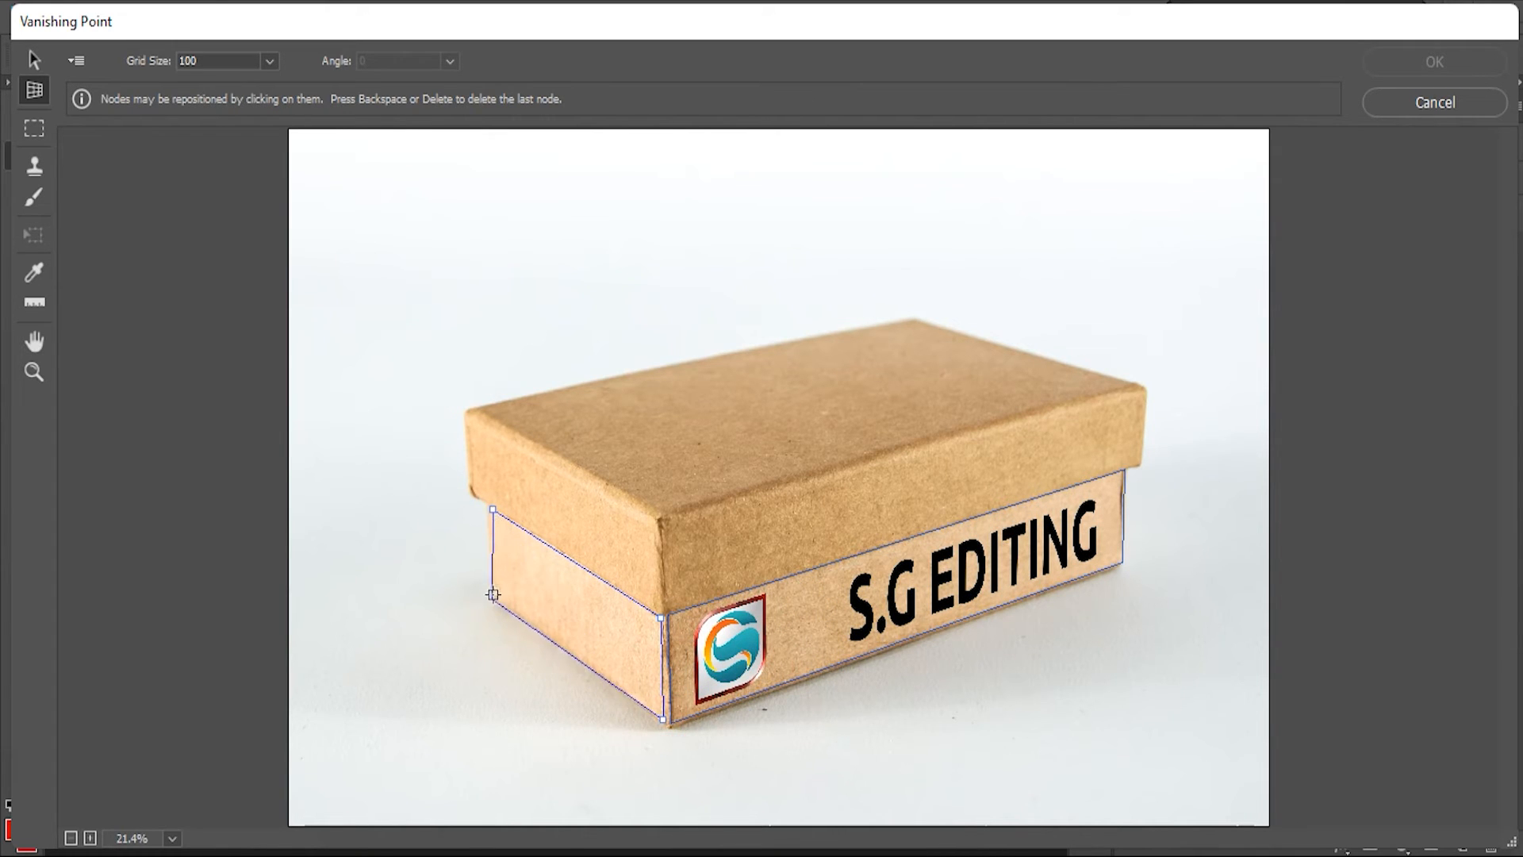
click(495, 598)
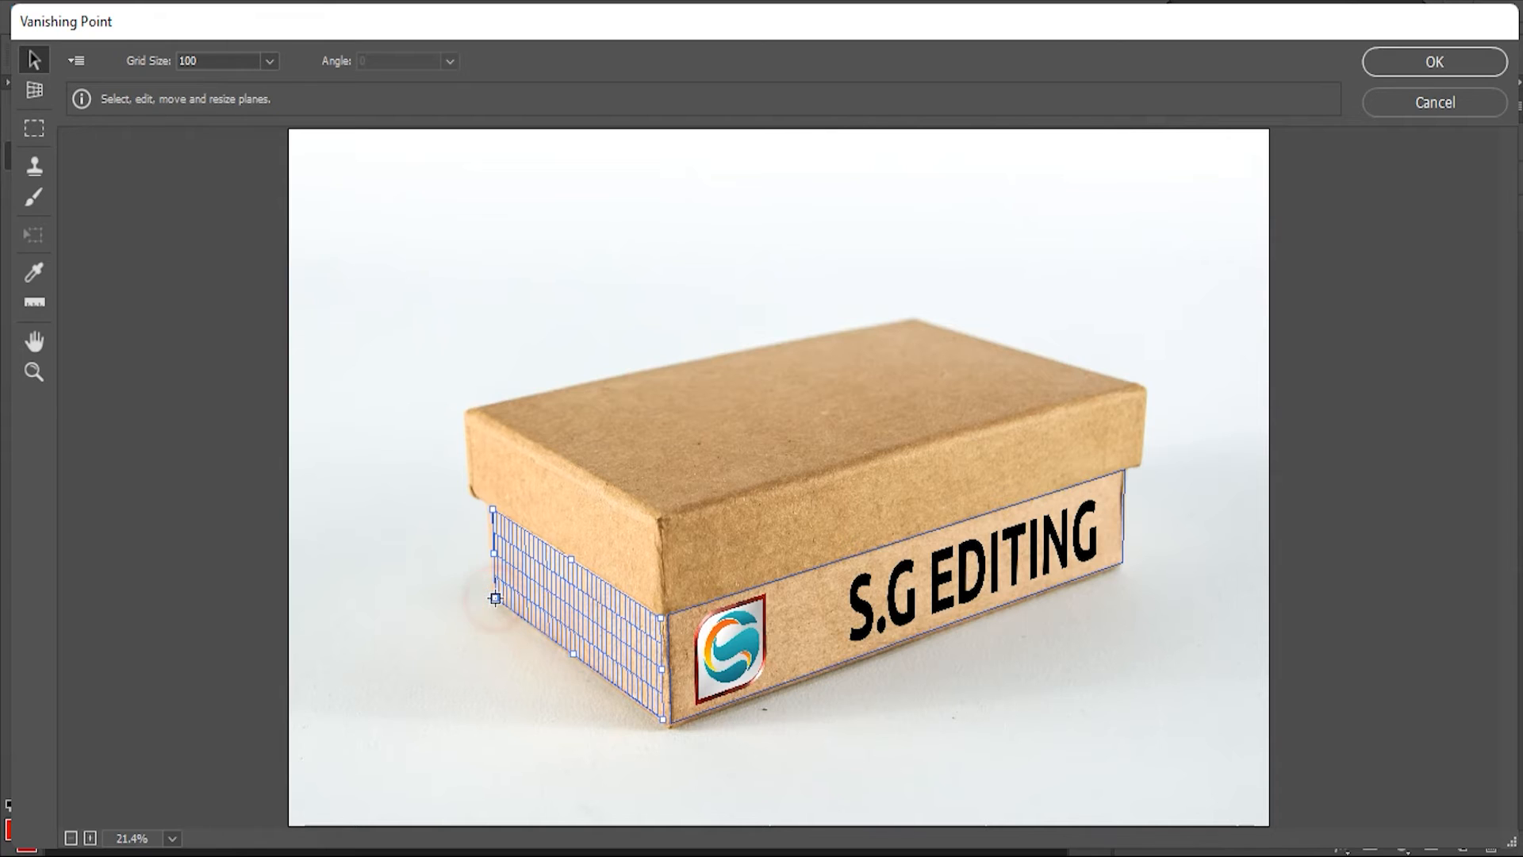
Step: Paste the S.G EDITING text, scale it down and move it onto the short side plane
key(alt)
key(ctrl+v)
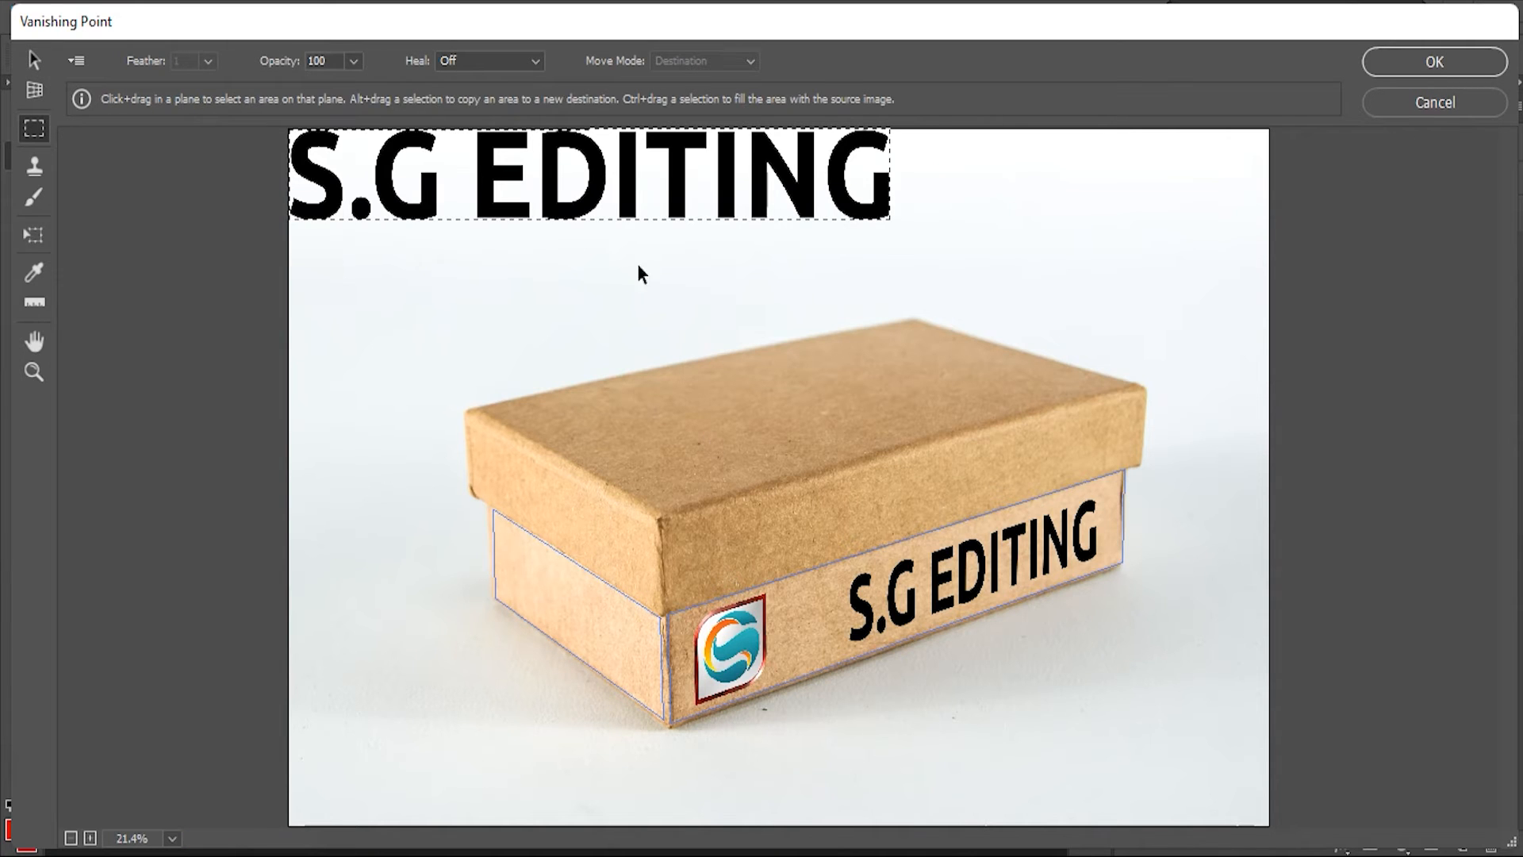
key(t)
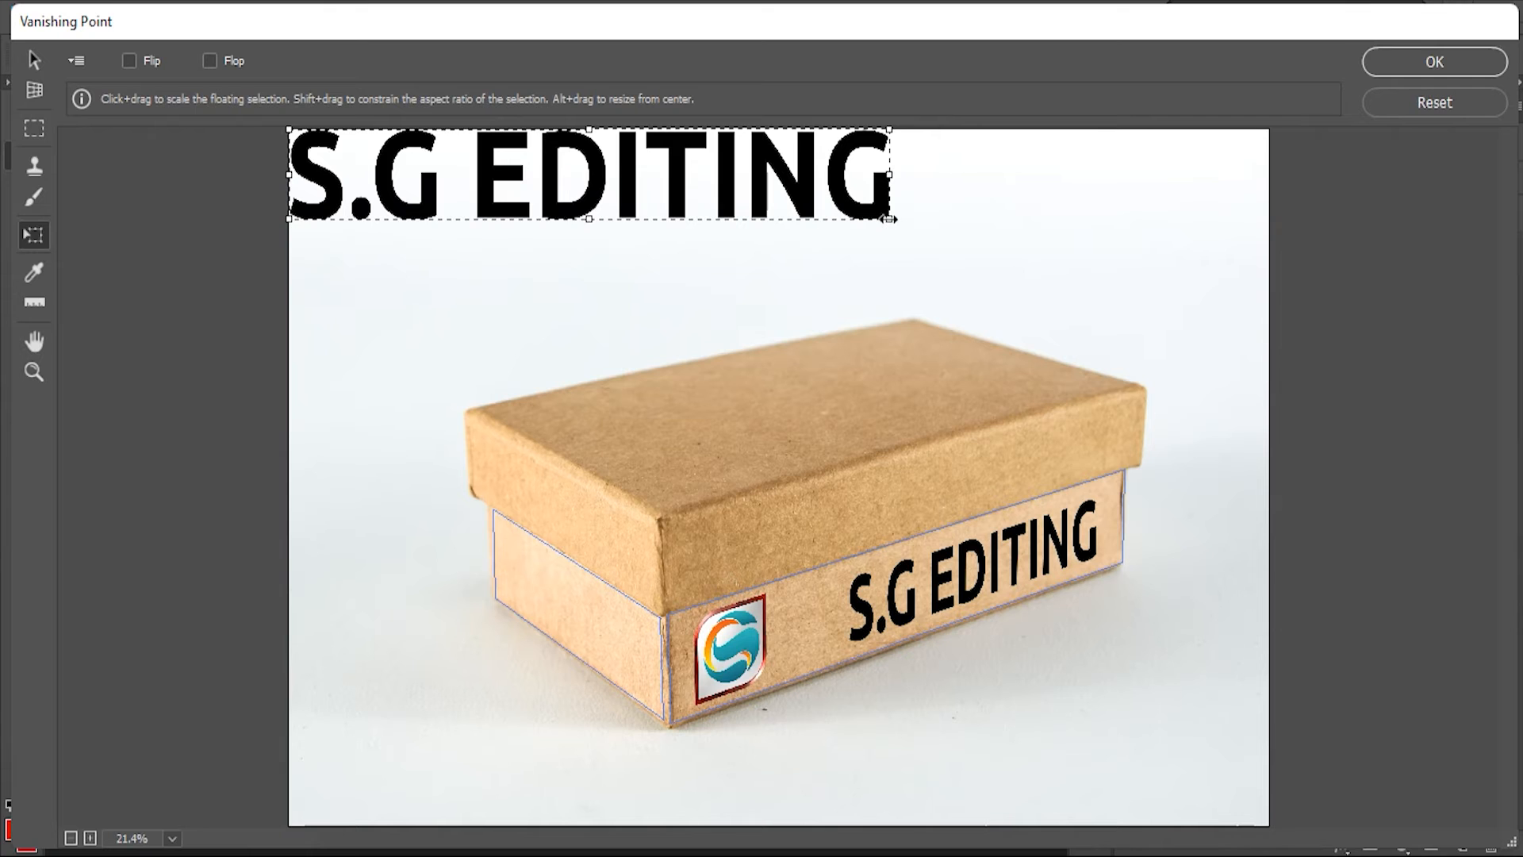
drag(889, 219, 567, 285)
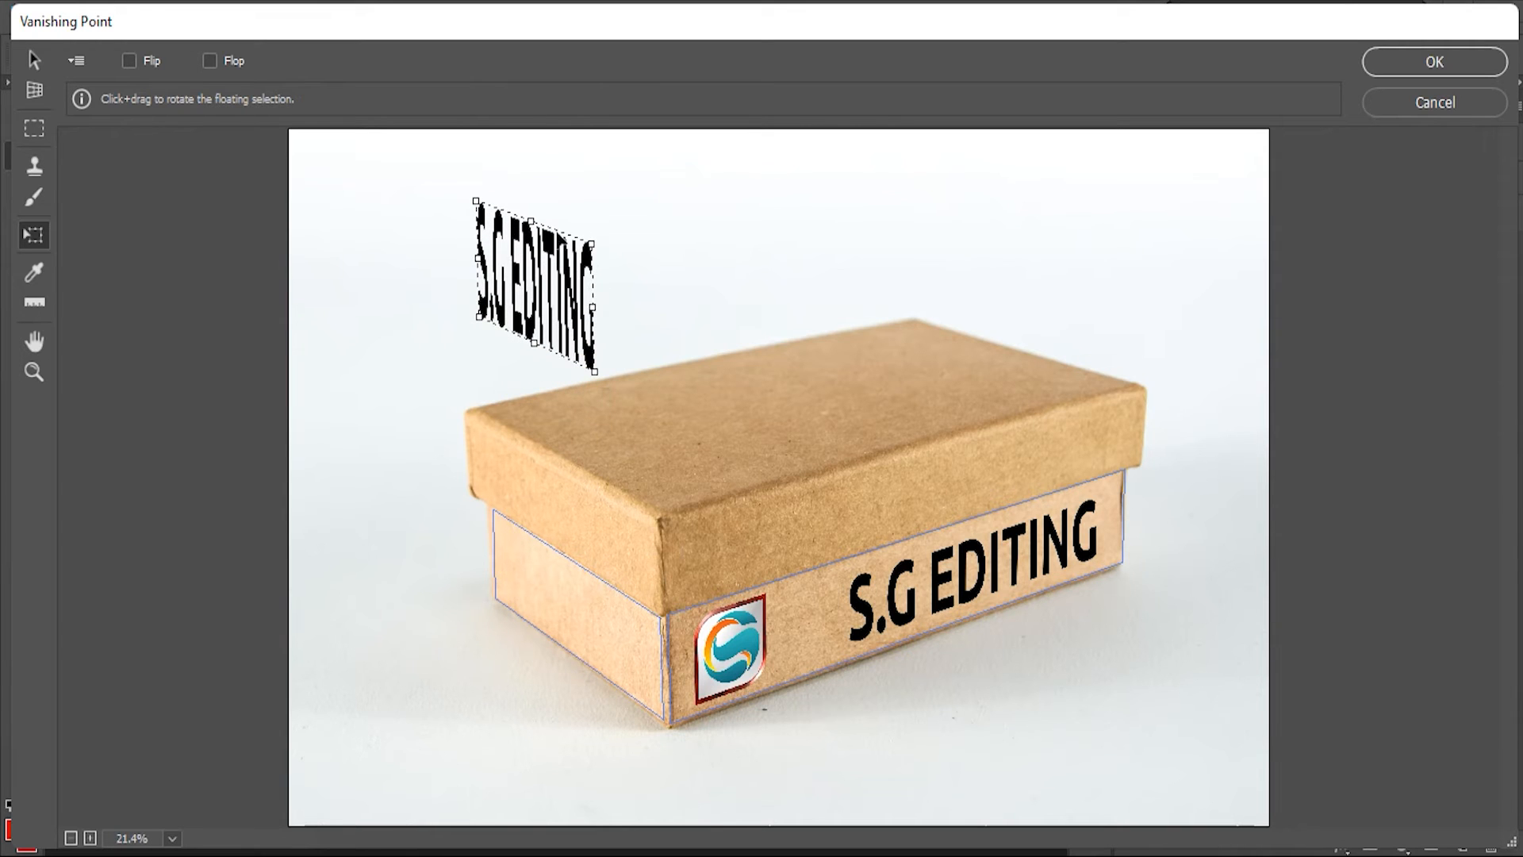
drag(531, 215, 536, 309)
drag(594, 356, 652, 647)
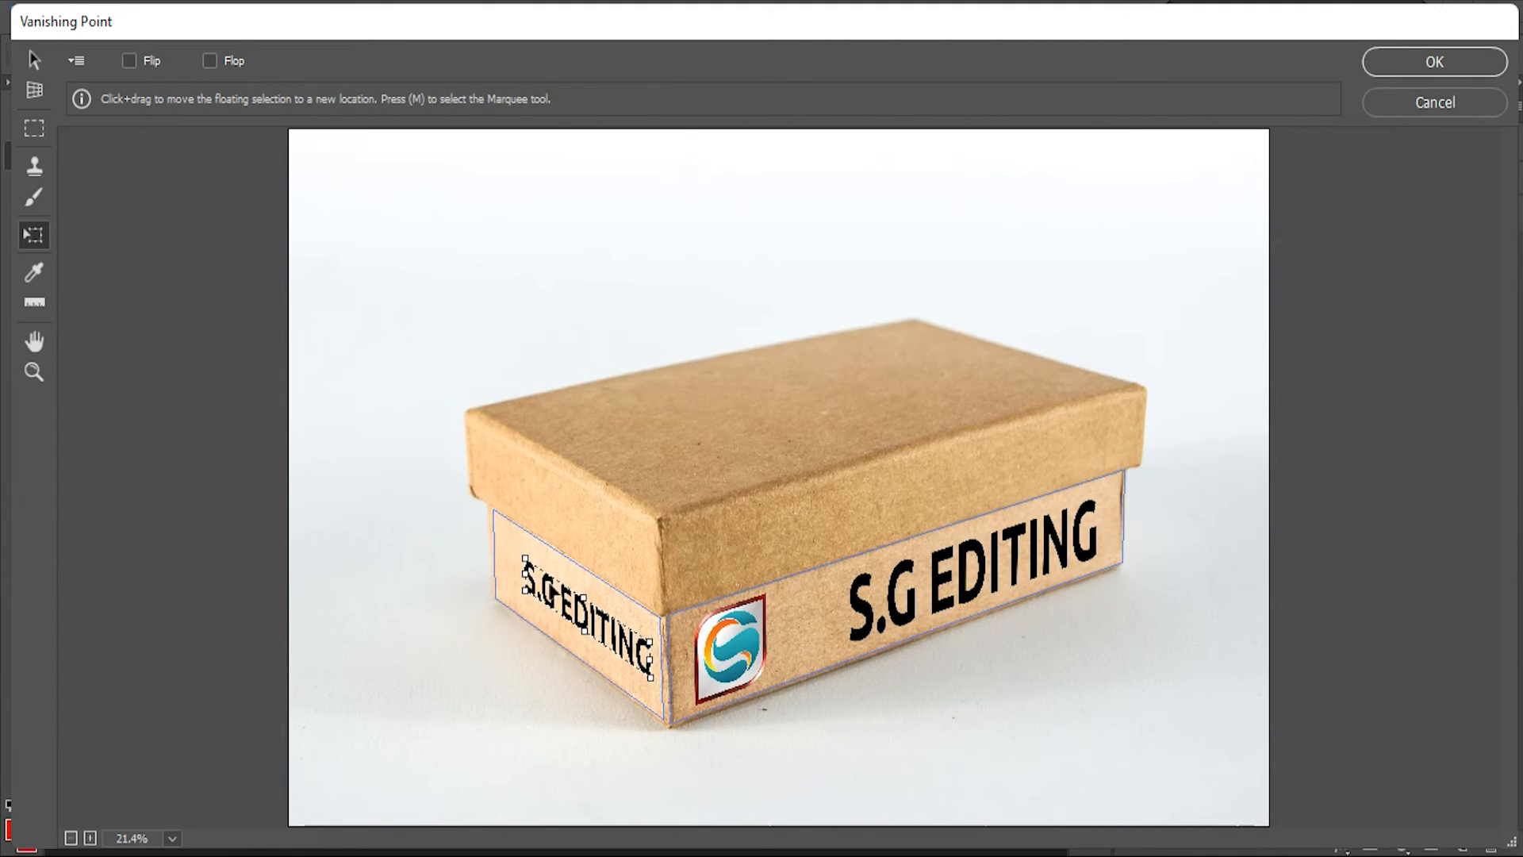
Step: Shrink the text slightly, fit it near the lower front corner of the short side face and apply the filter
drag(525, 561, 516, 554)
drag(608, 626, 614, 651)
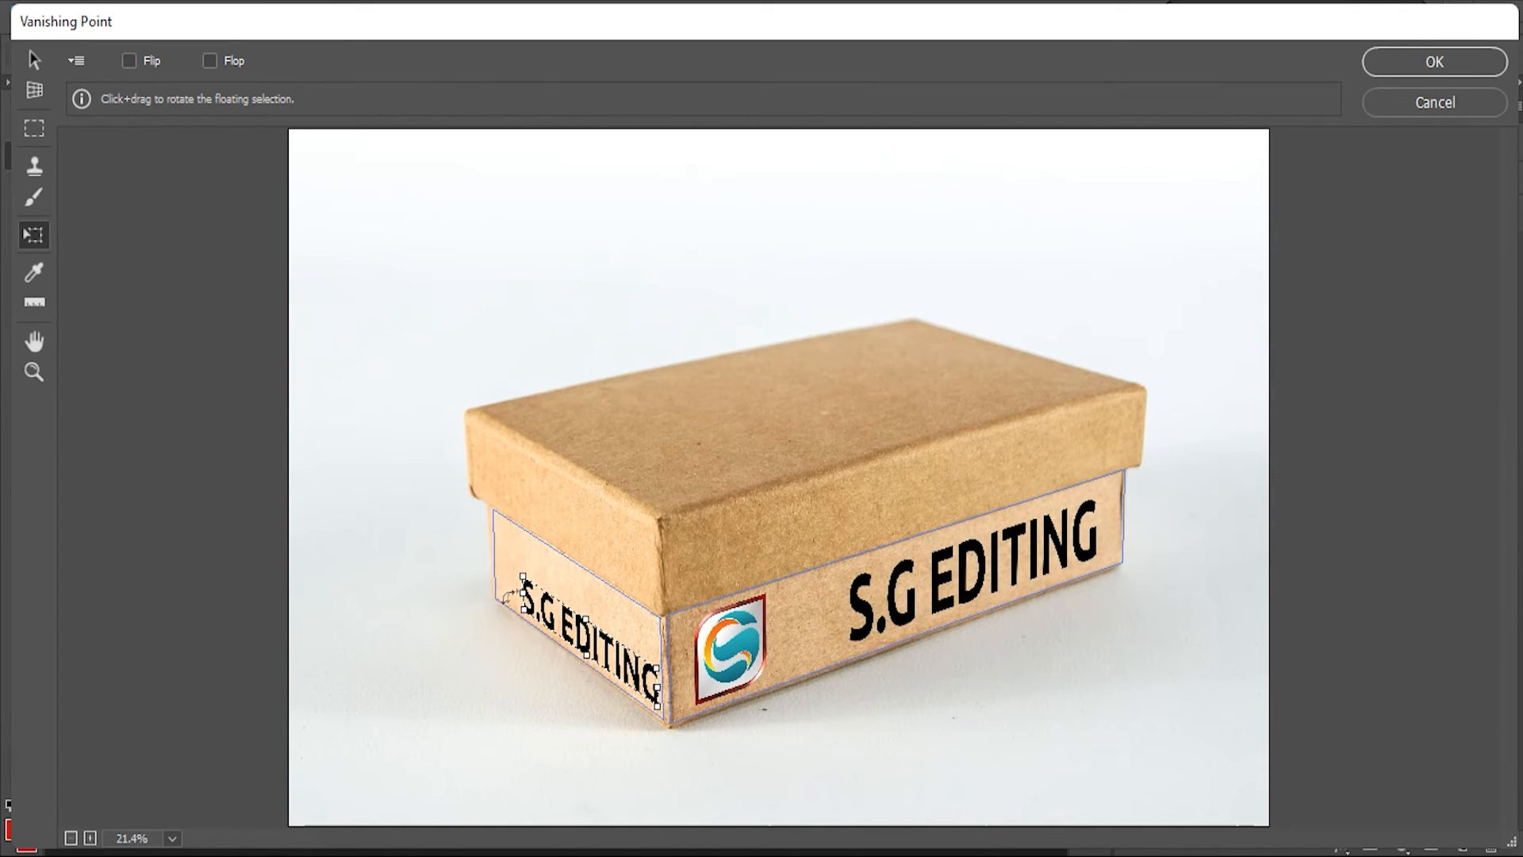
drag(522, 577, 600, 636)
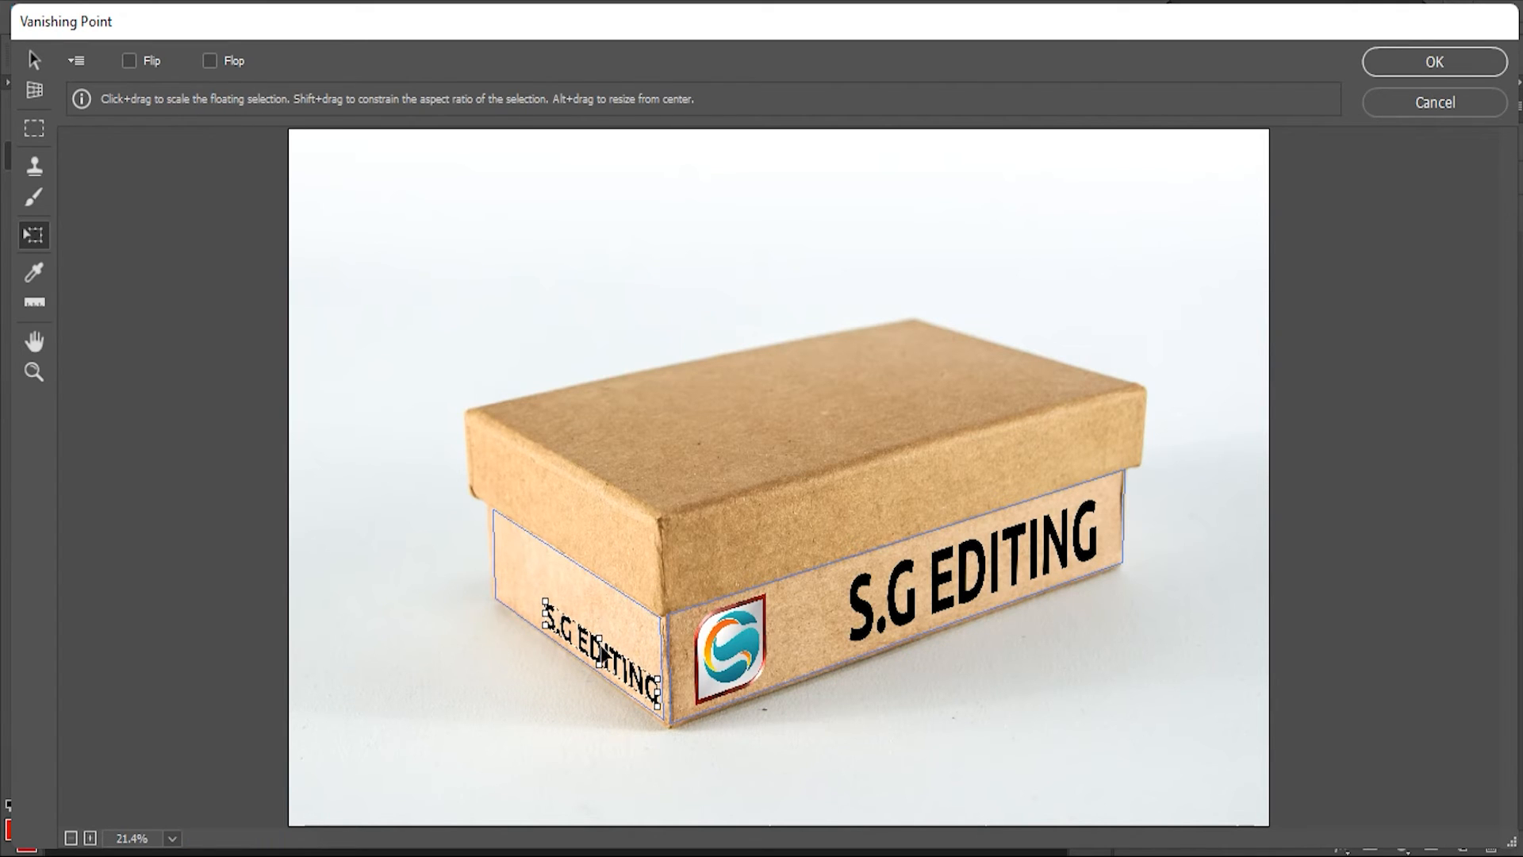
key(Return)
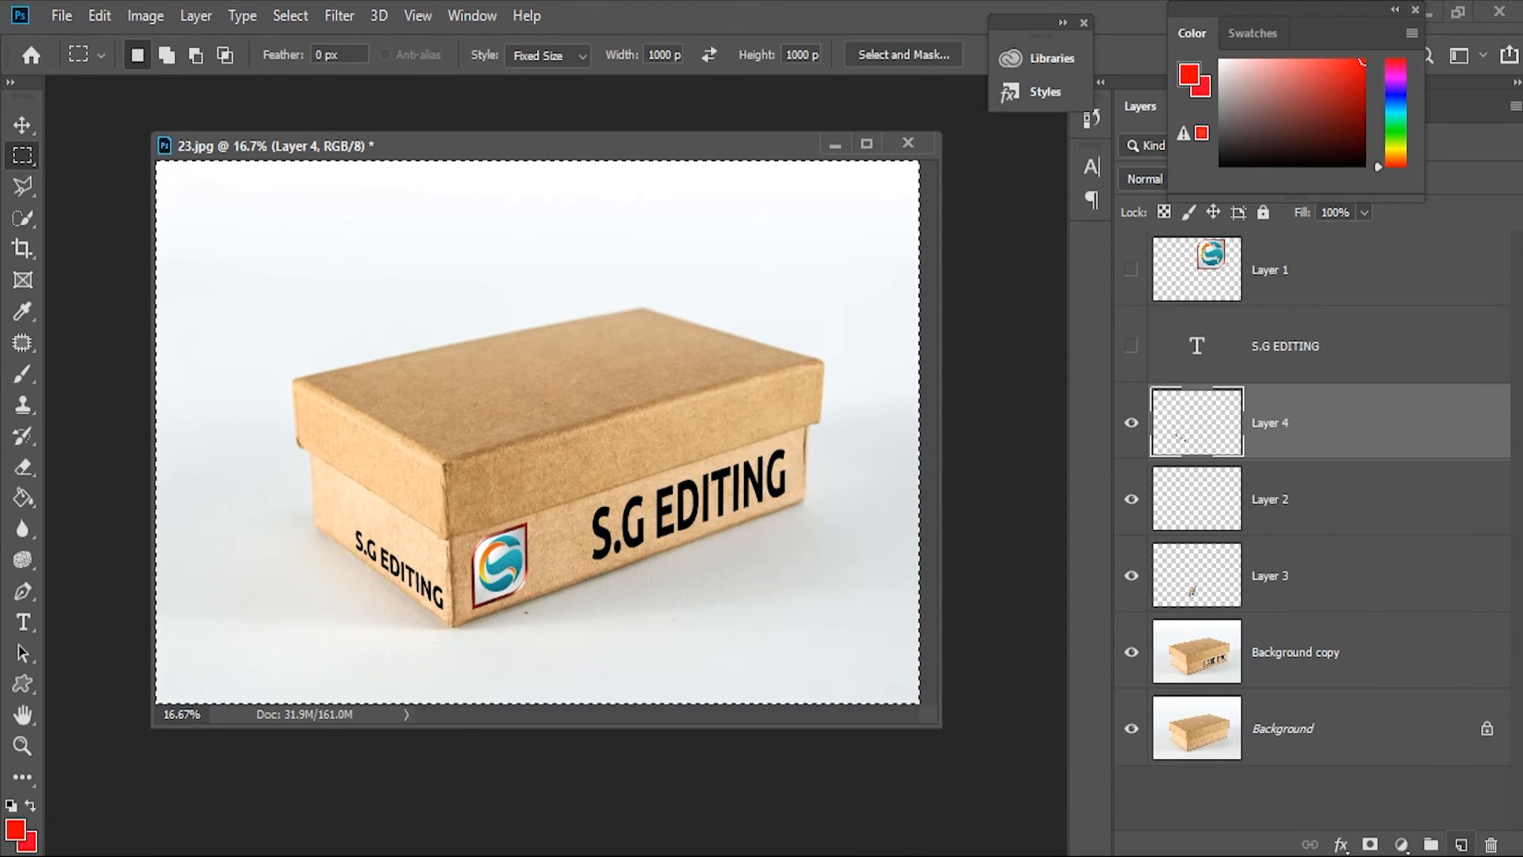
Step: Show Layer 1 to copy its logo, hide it again and add an empty layer above it
click(1254, 247)
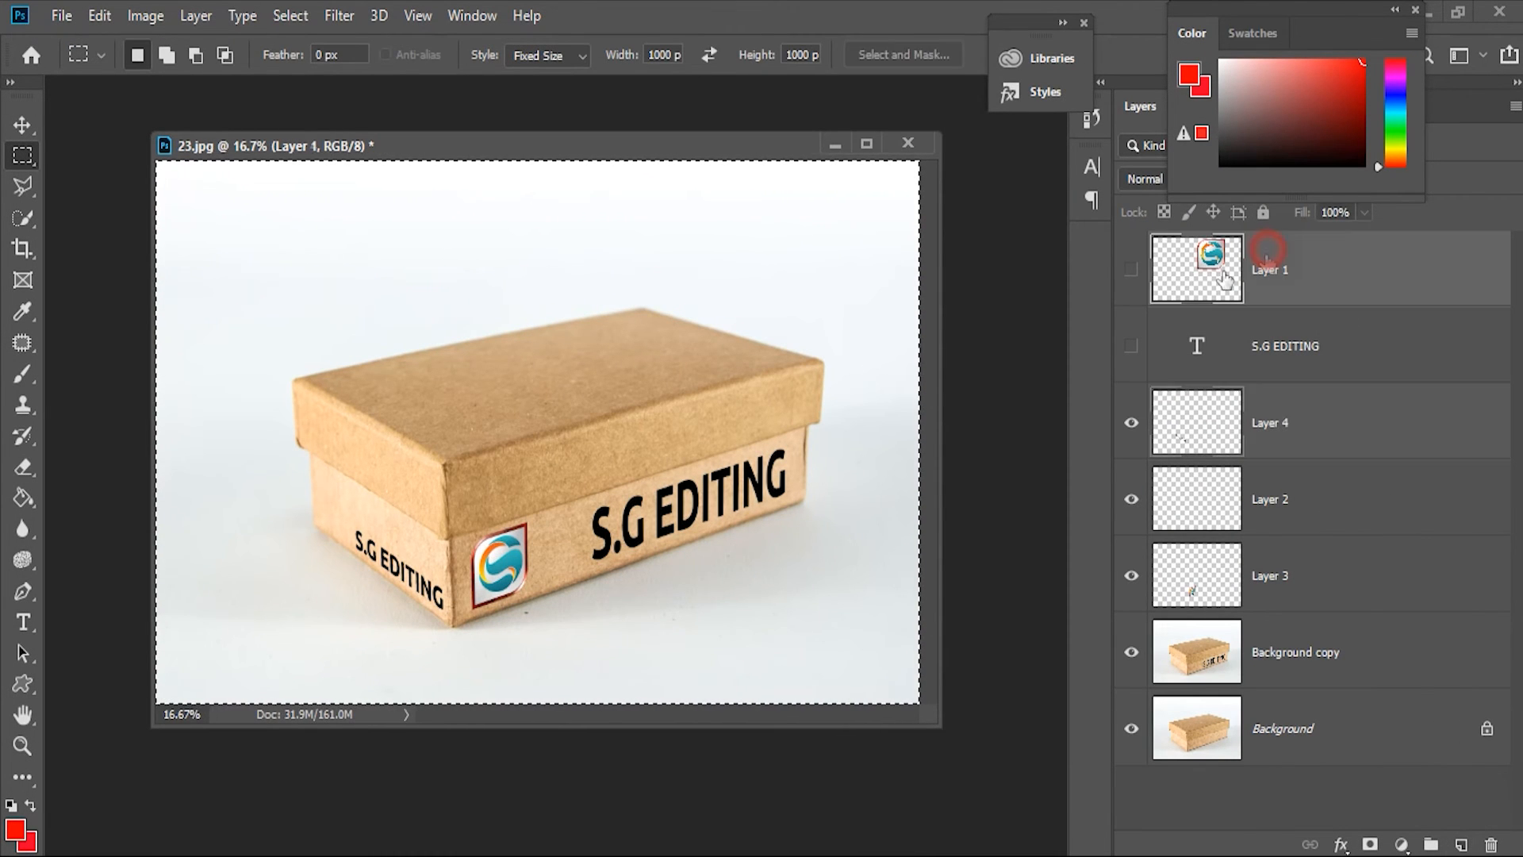
click(1132, 271)
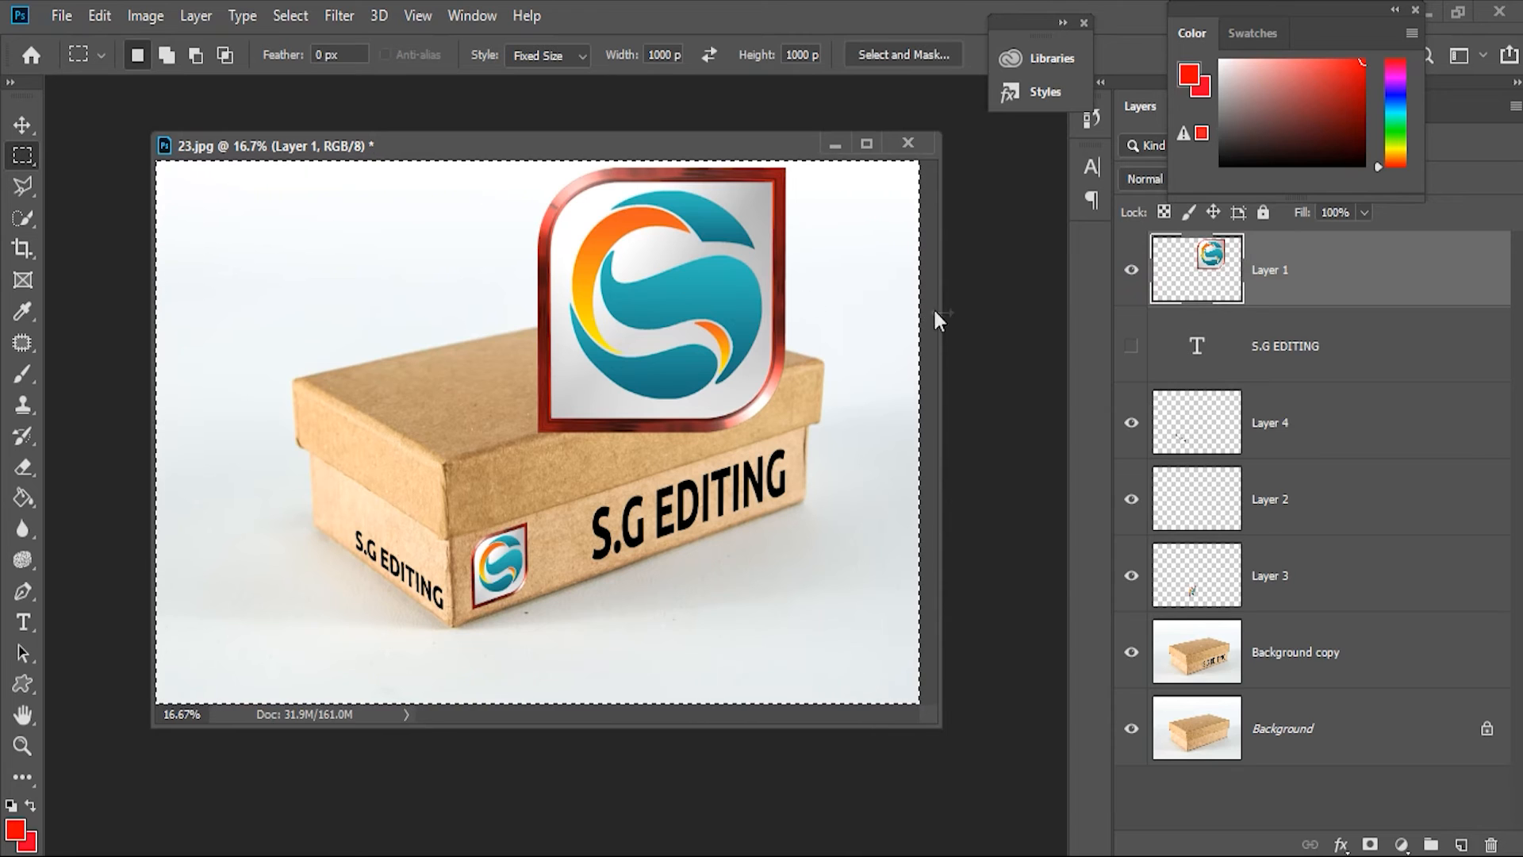
click(1132, 271)
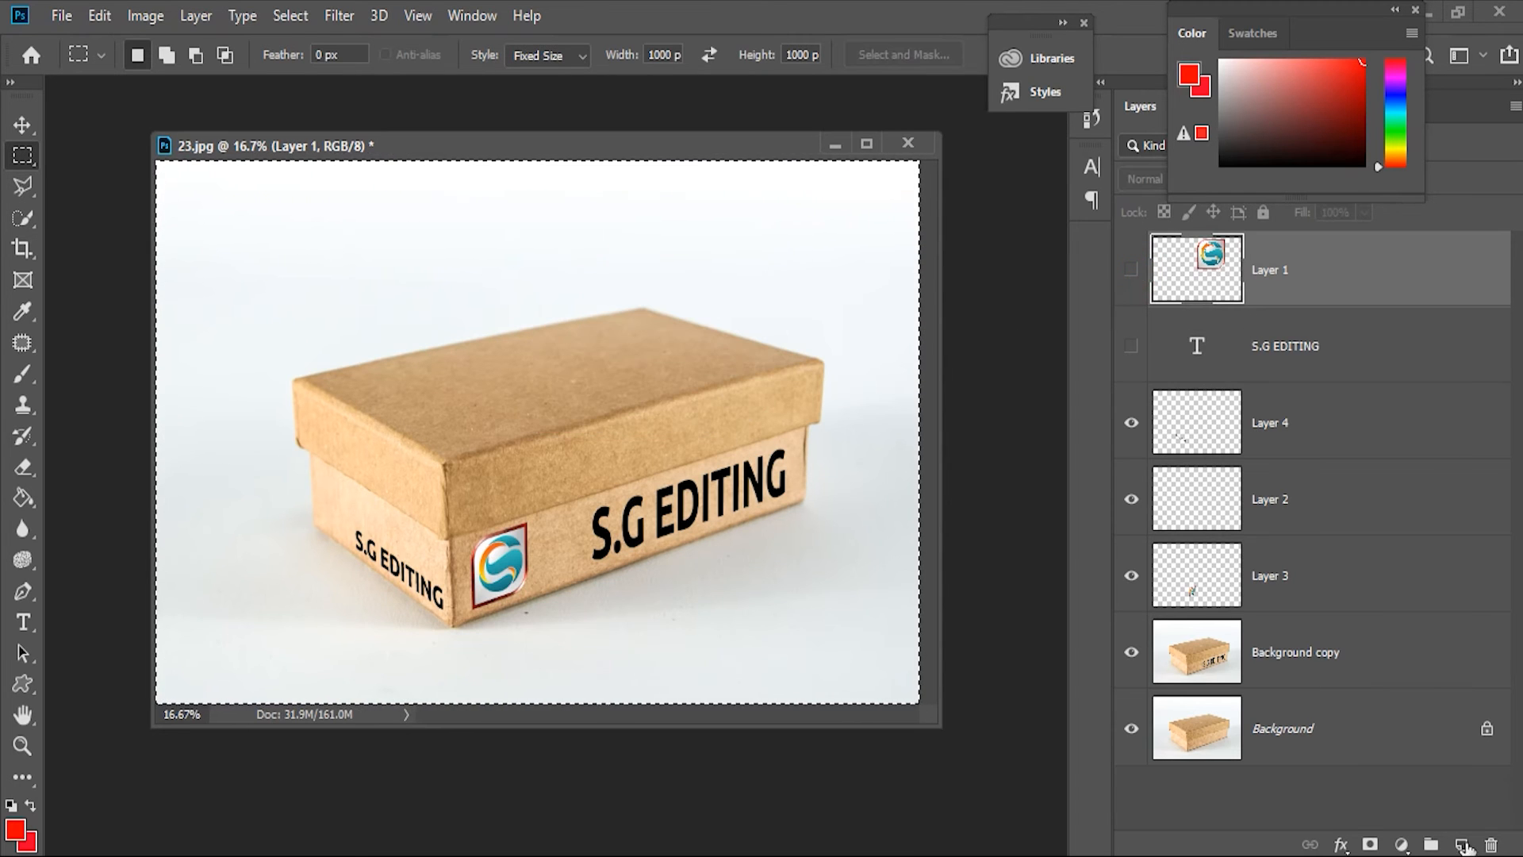
click(1460, 846)
Step: Paste the logo in Vanishing Point, scale it to fit beside the text on the short side face and apply the filter
click(340, 16)
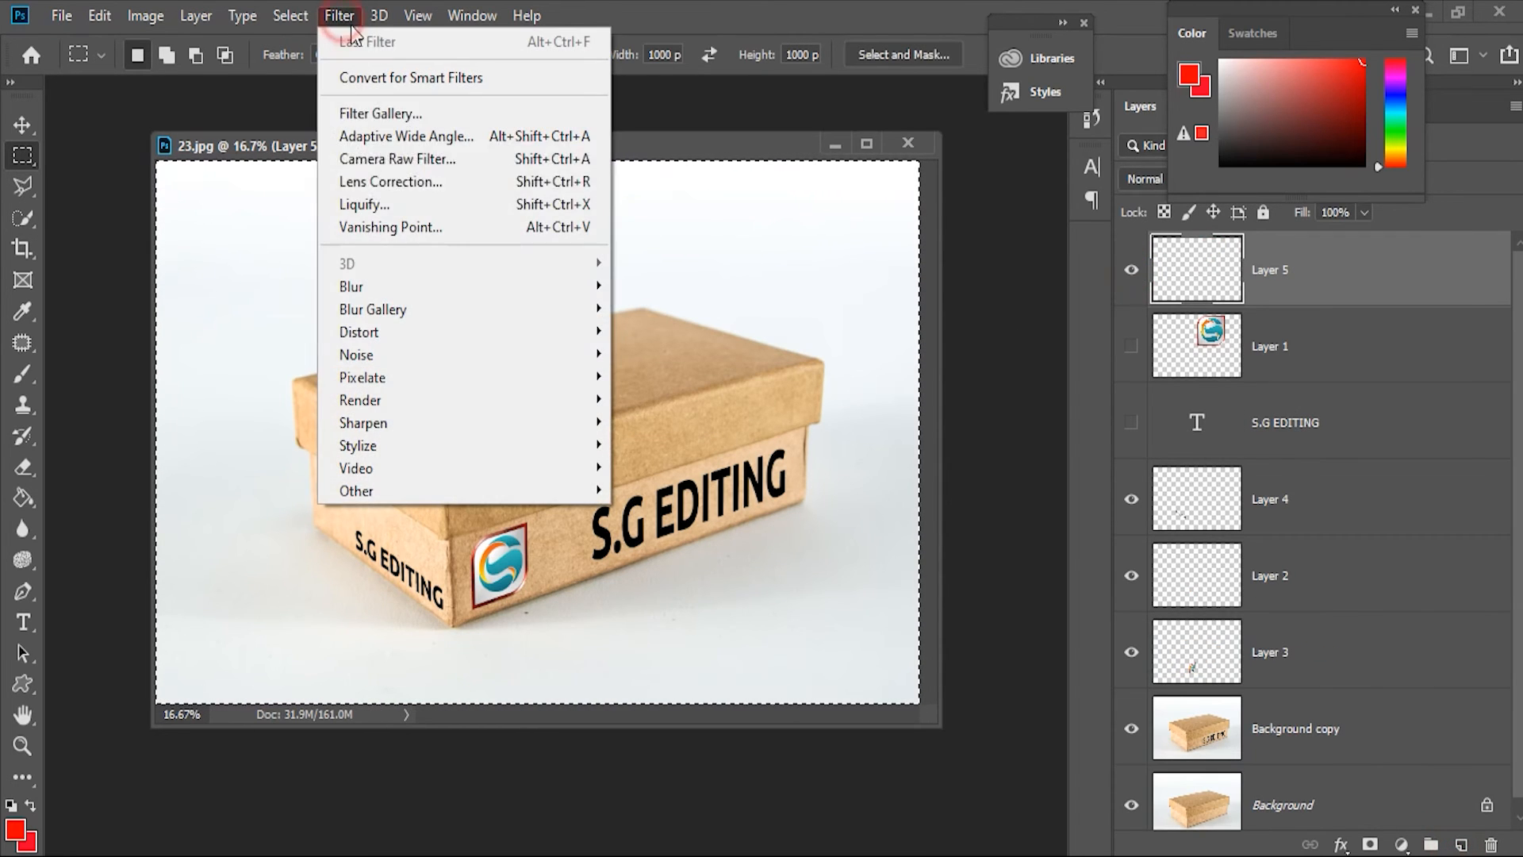
click(389, 227)
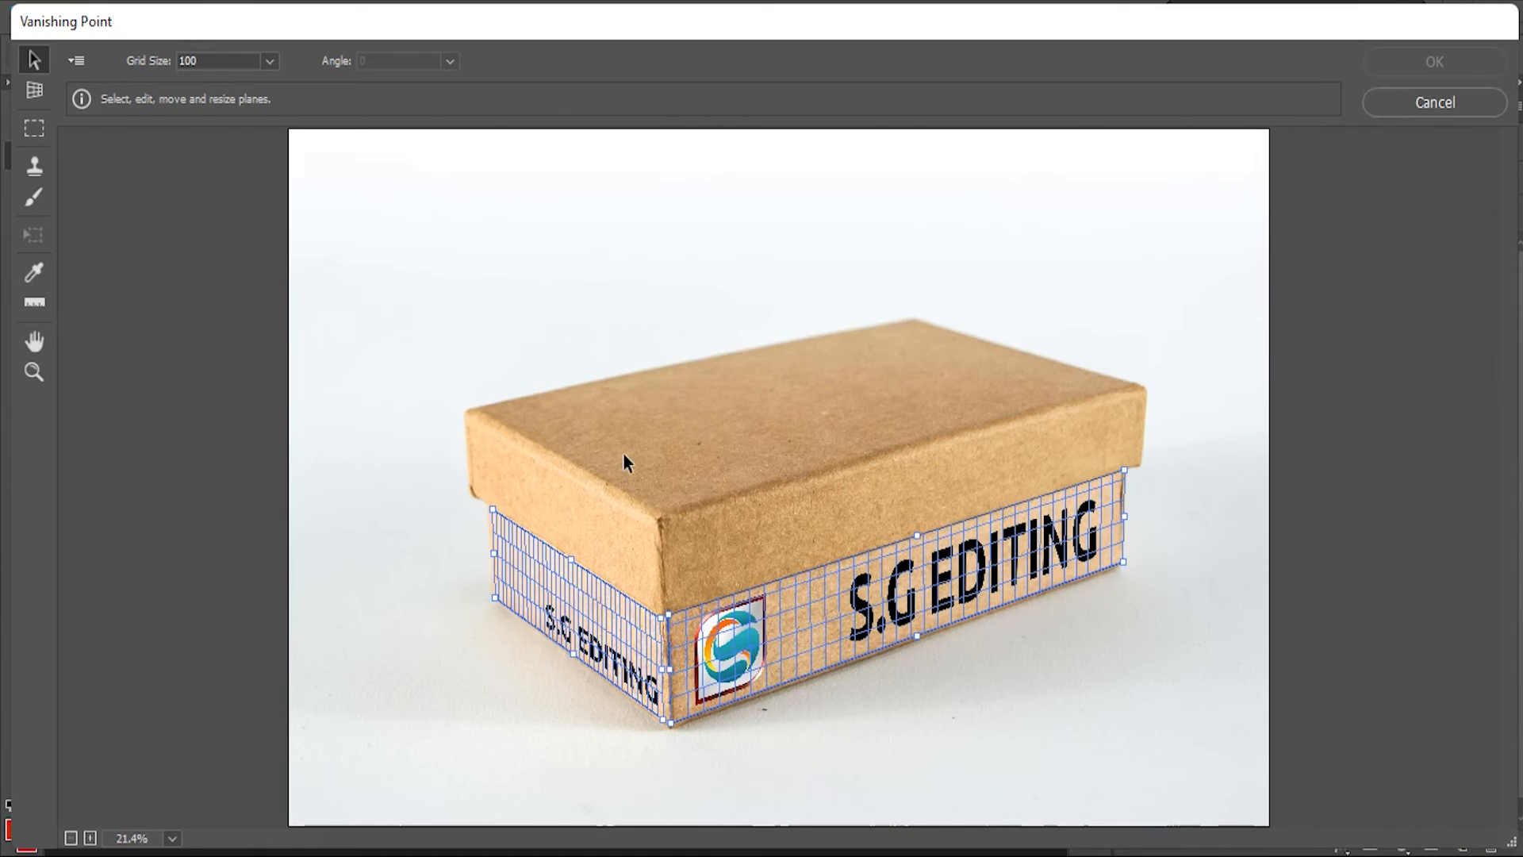
key(ctrl+v)
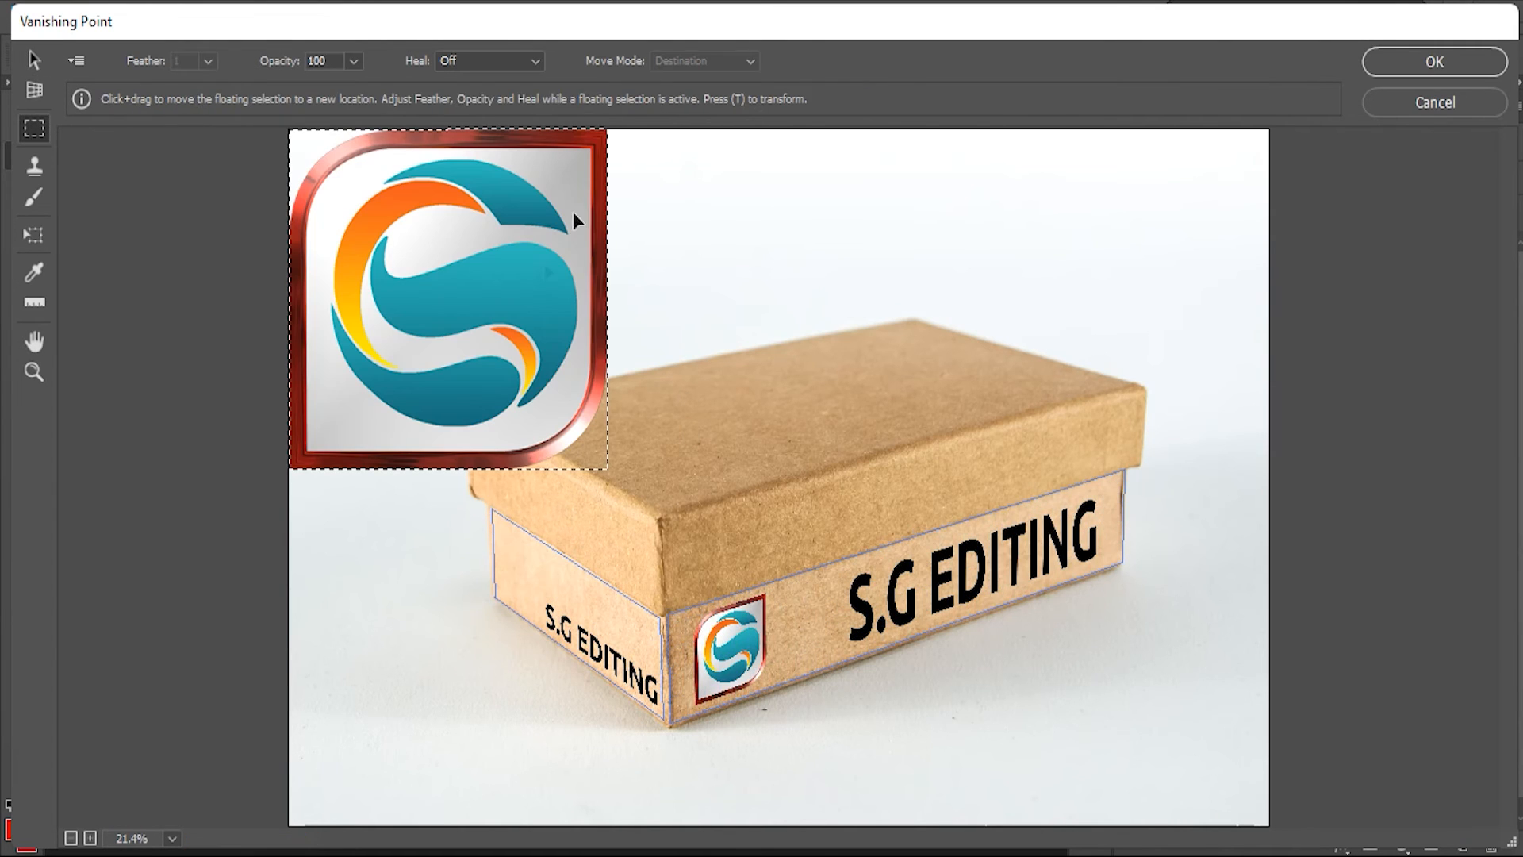
key(t)
drag(603, 129, 564, 621)
drag(530, 619, 402, 449)
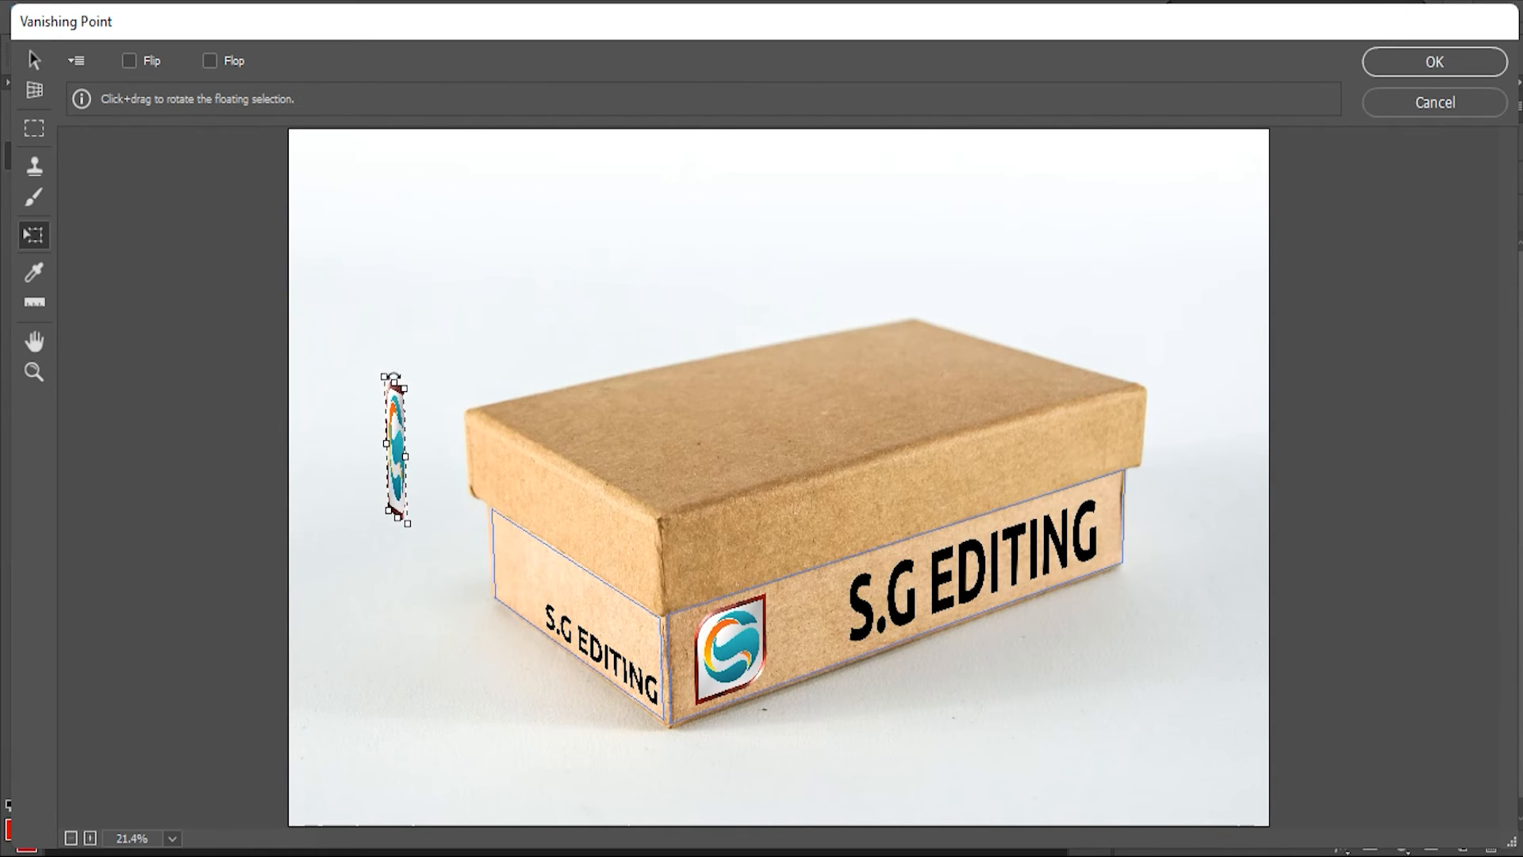
drag(388, 373, 538, 545)
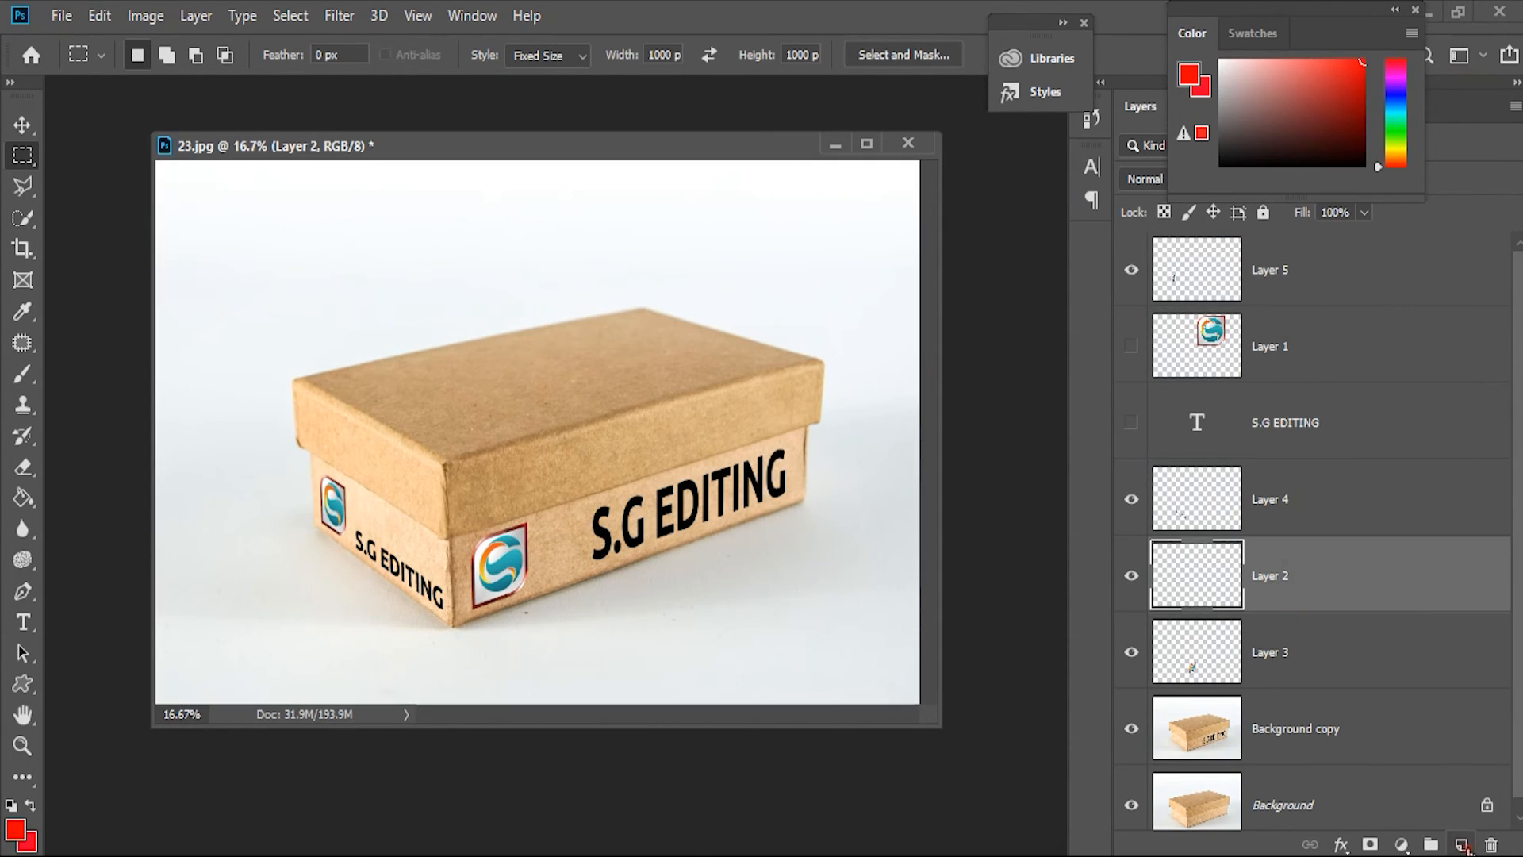
Step: Add an empty layer above Layer 2 and create a Vanishing Point plane over the four corners of the lid's top face
click(1463, 844)
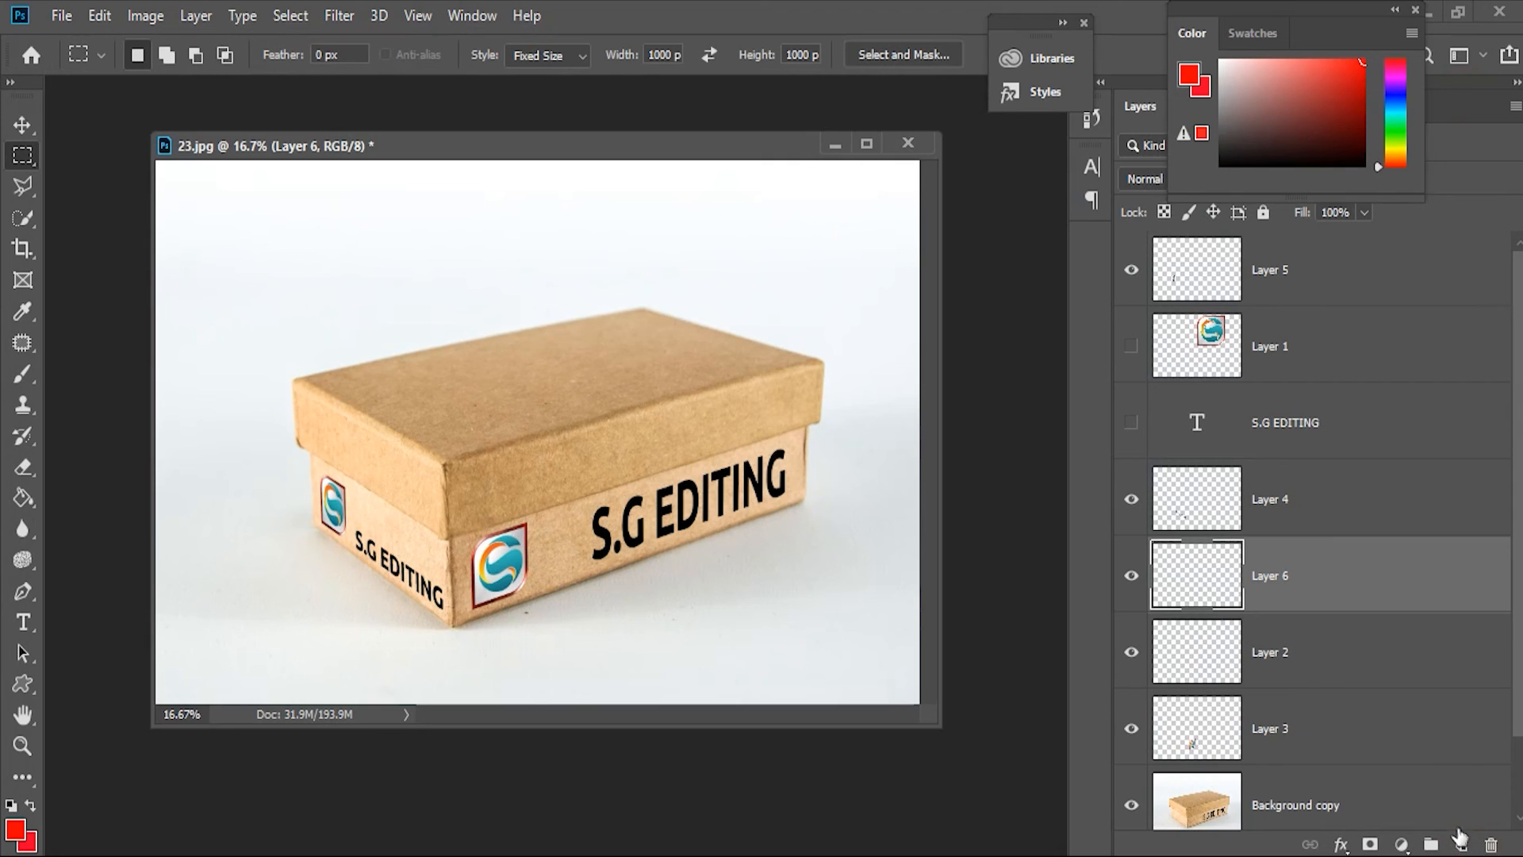
click(340, 16)
click(413, 229)
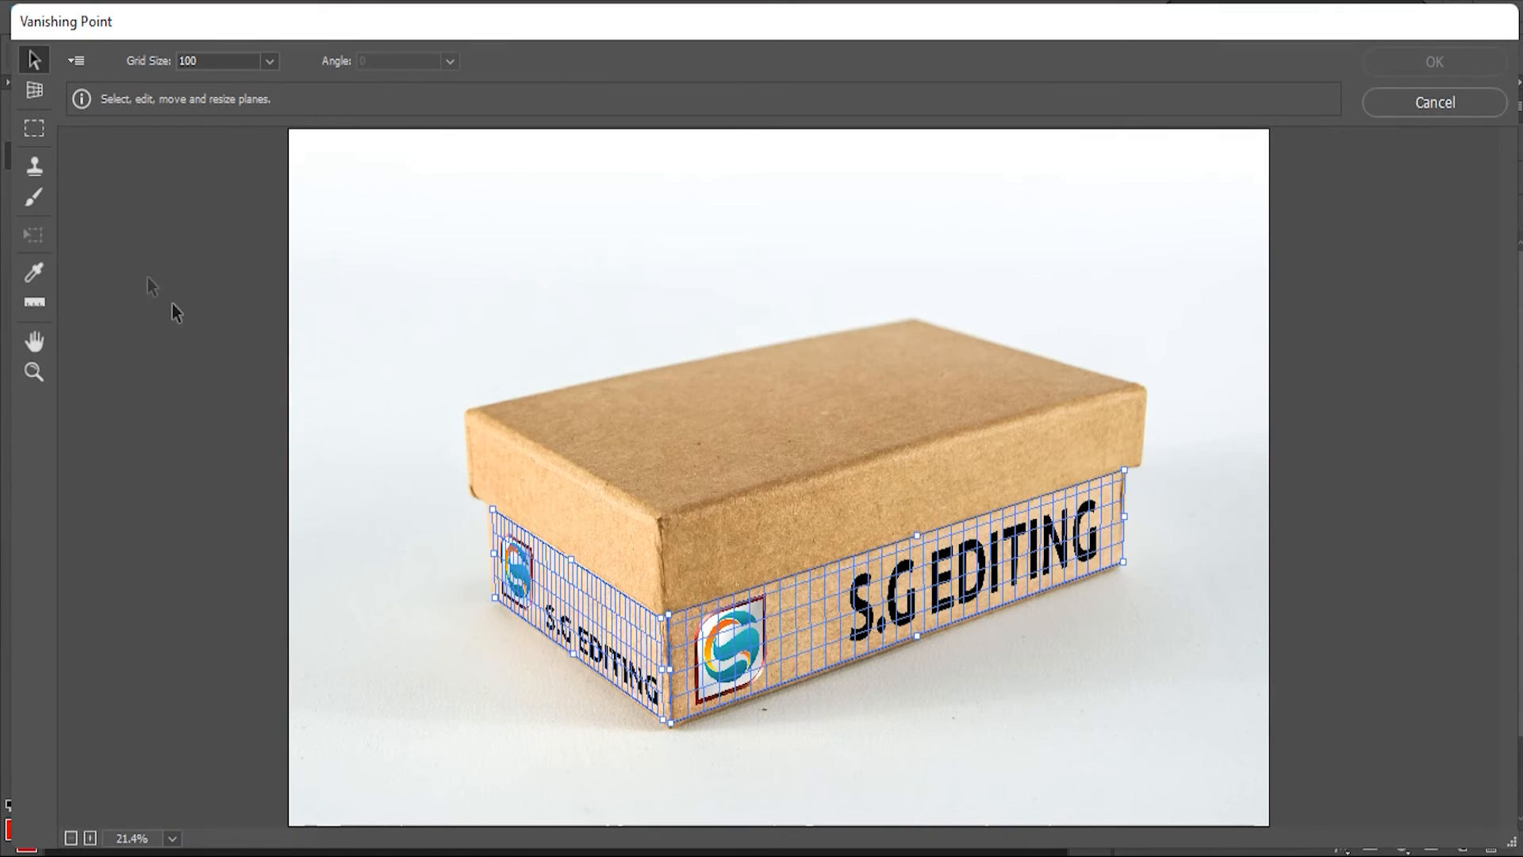
click(34, 89)
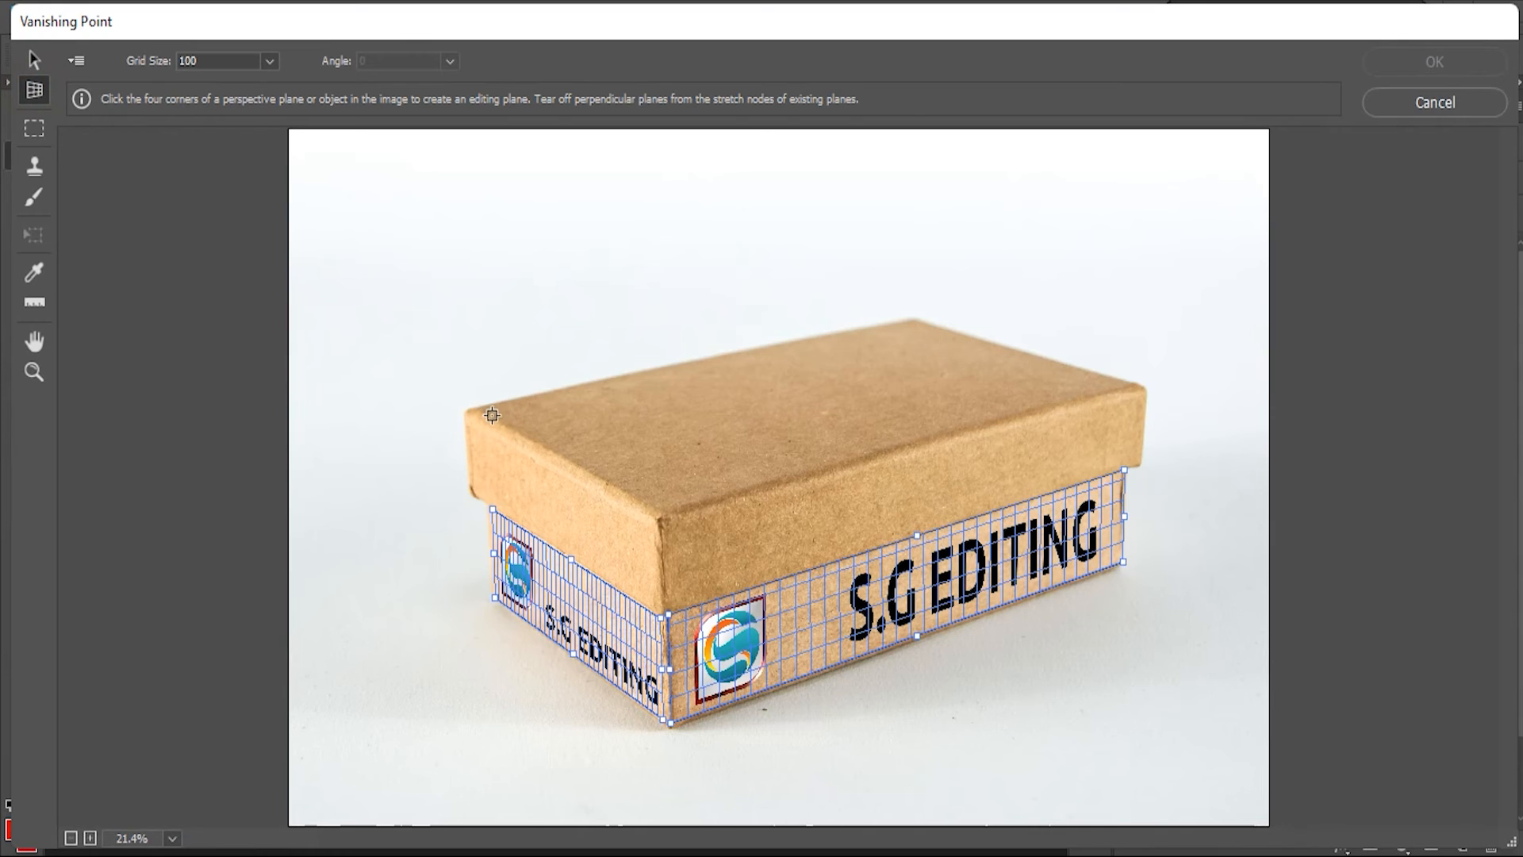
click(487, 410)
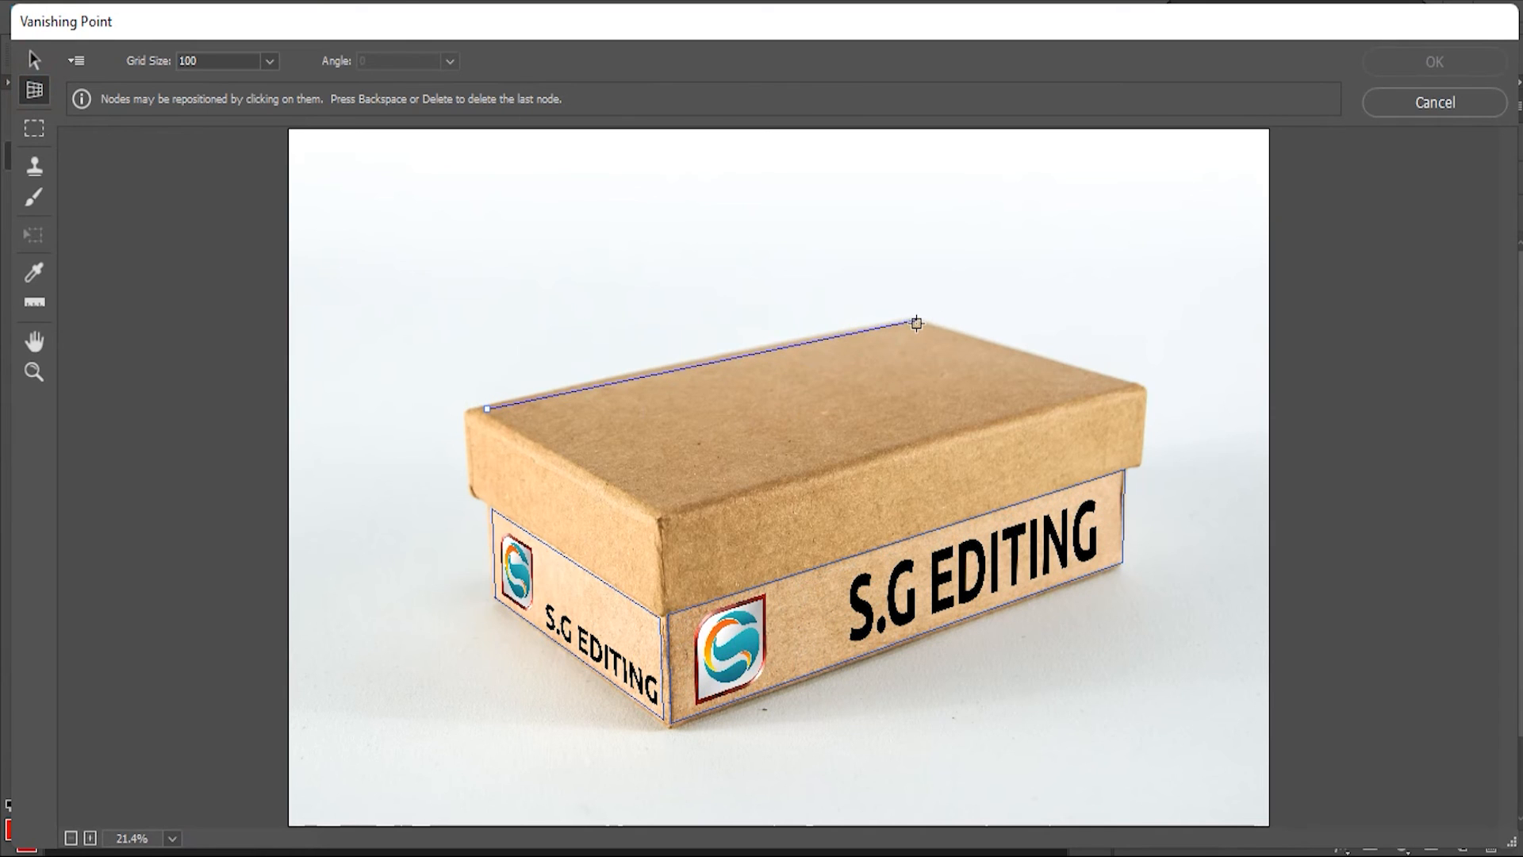
click(914, 318)
click(1128, 384)
click(660, 510)
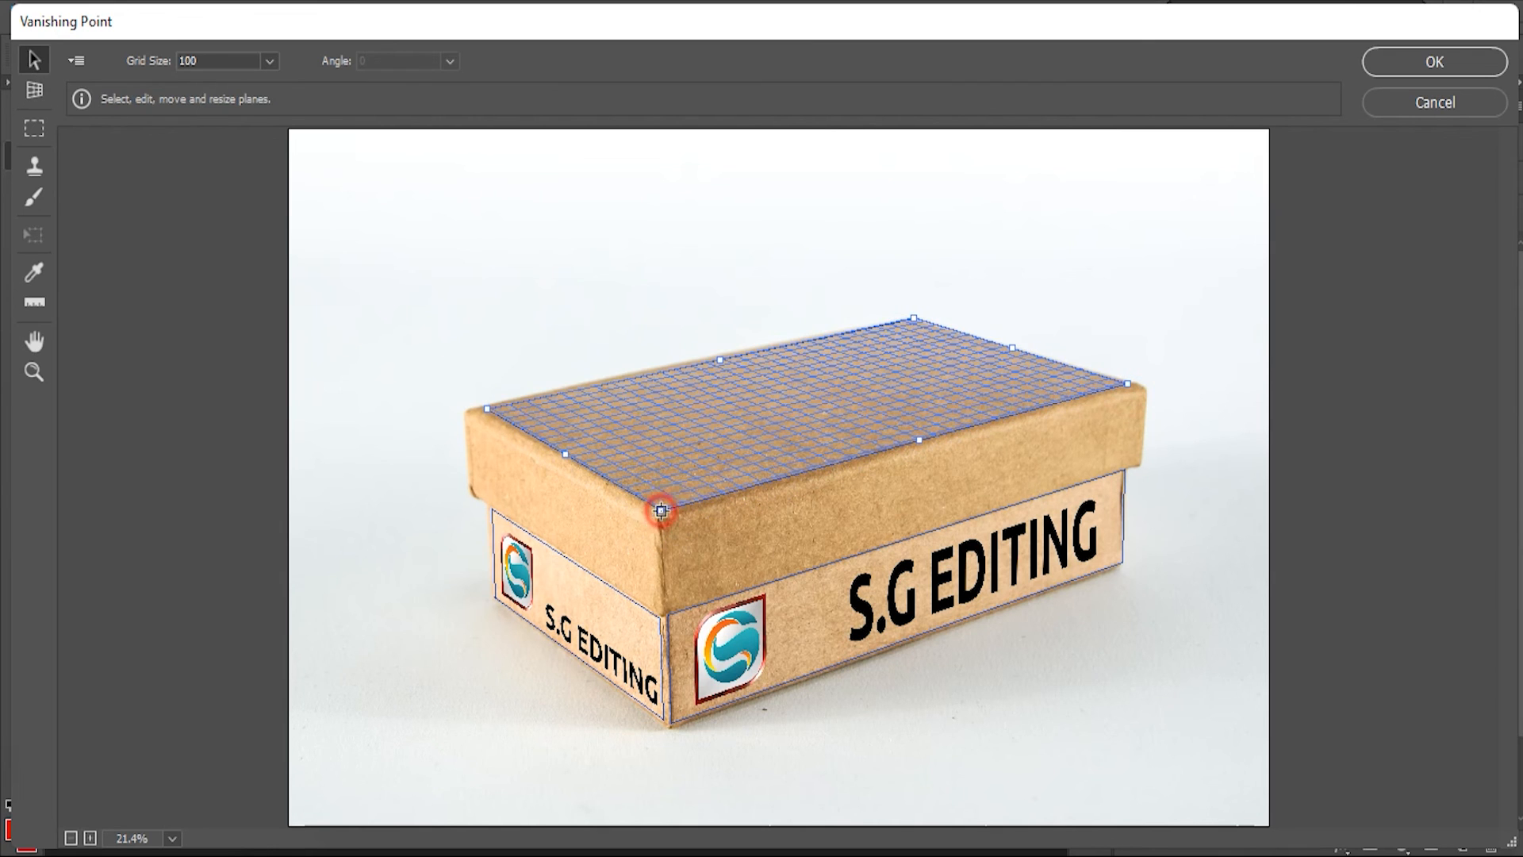
Step: Paste the logo, scale it down, place it at the centre of the lid's top face and apply the filter
key(ctrl+v)
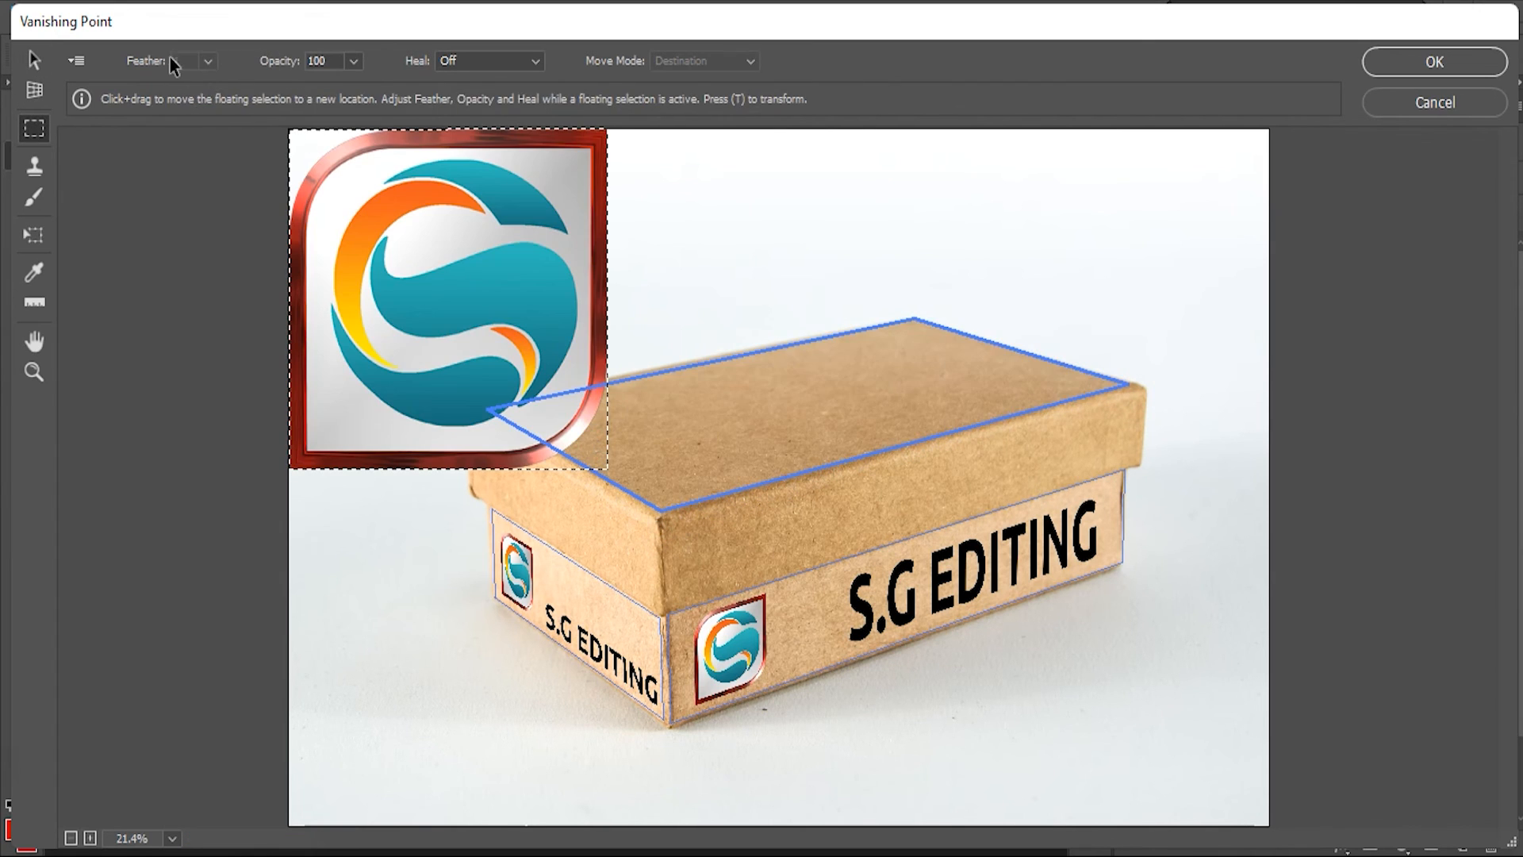
key(alt)
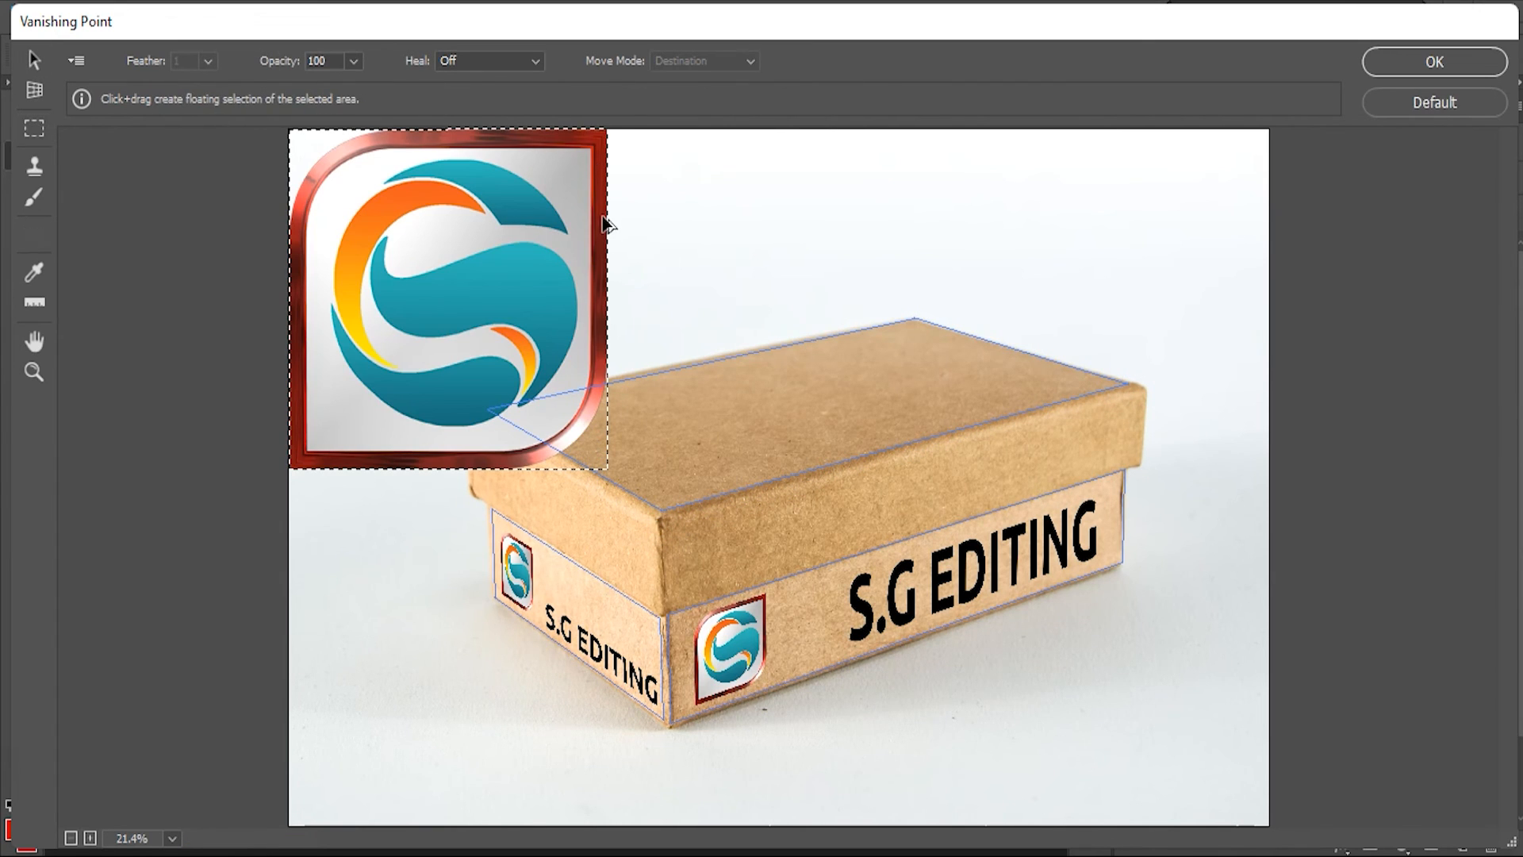
key(t)
drag(606, 466, 386, 236)
drag(354, 185, 928, 408)
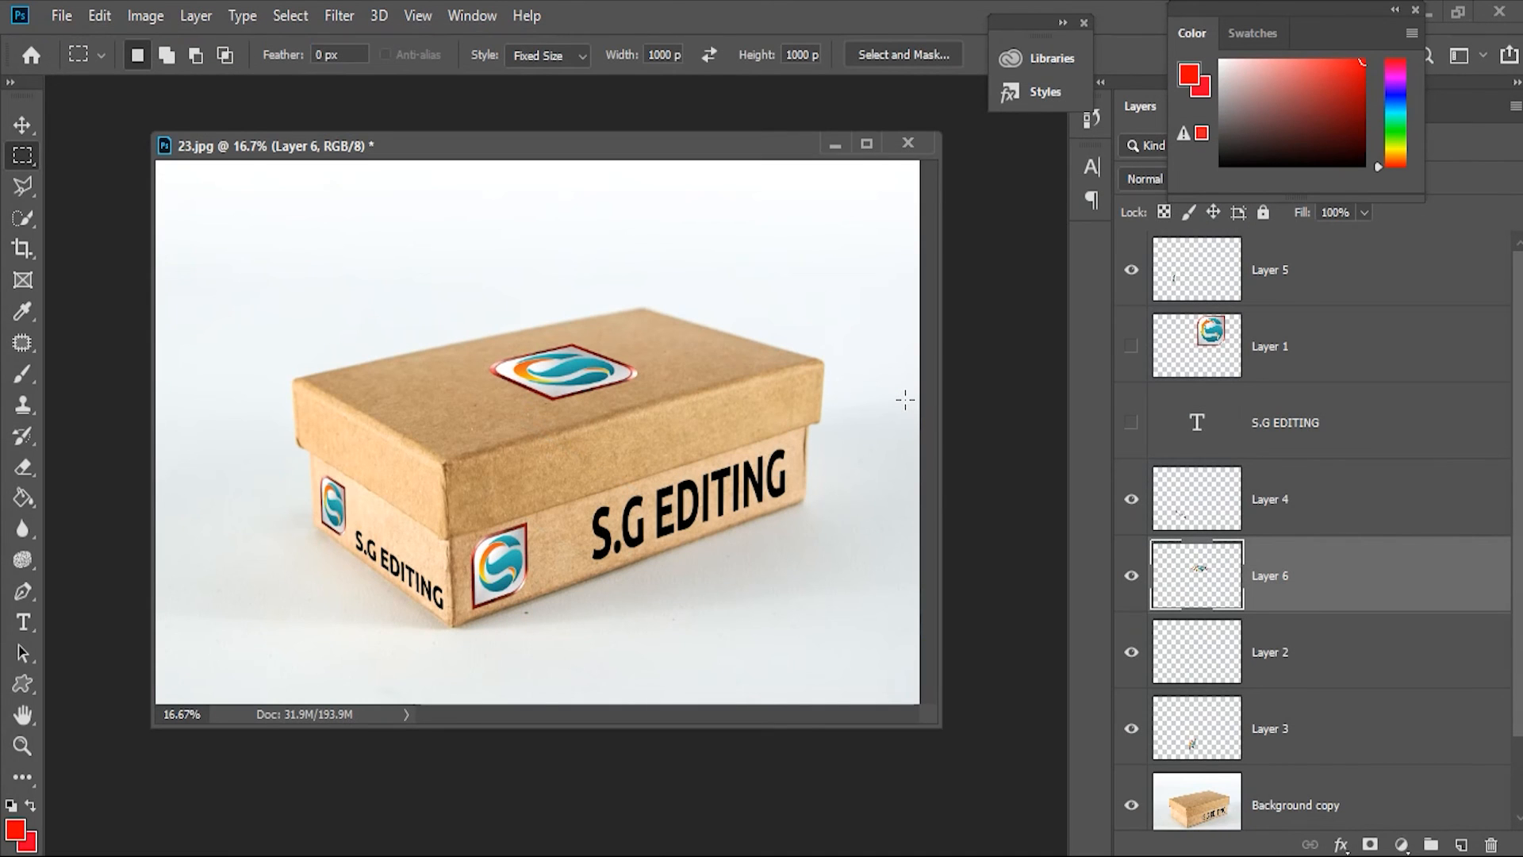